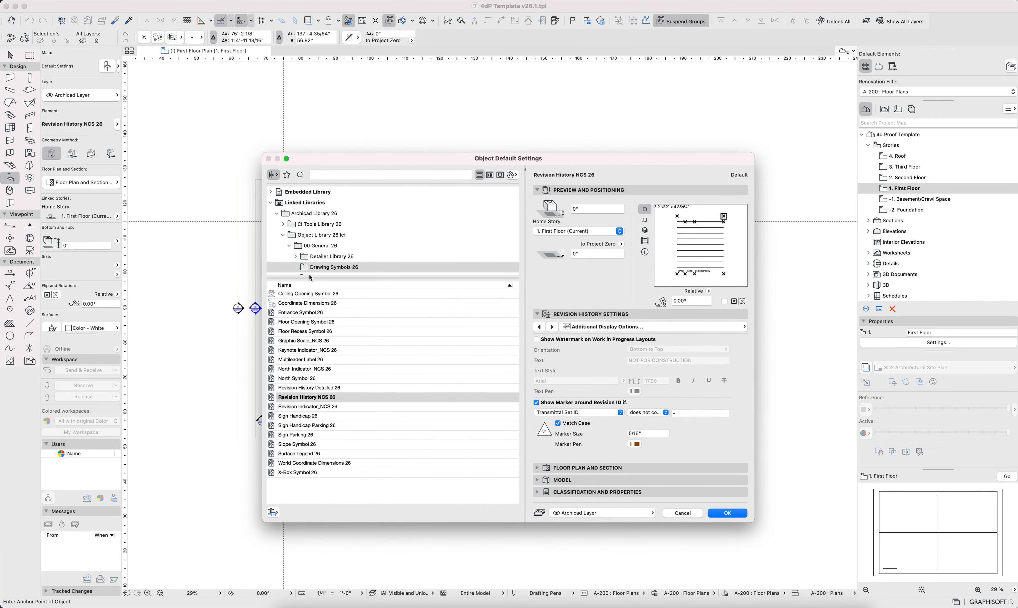
# - Make Base Cabinet Corner C 26 from Object Library 26's 12 30 00 Casework folder the default object, and leave the Object tool
pyautogui.click(315, 234)
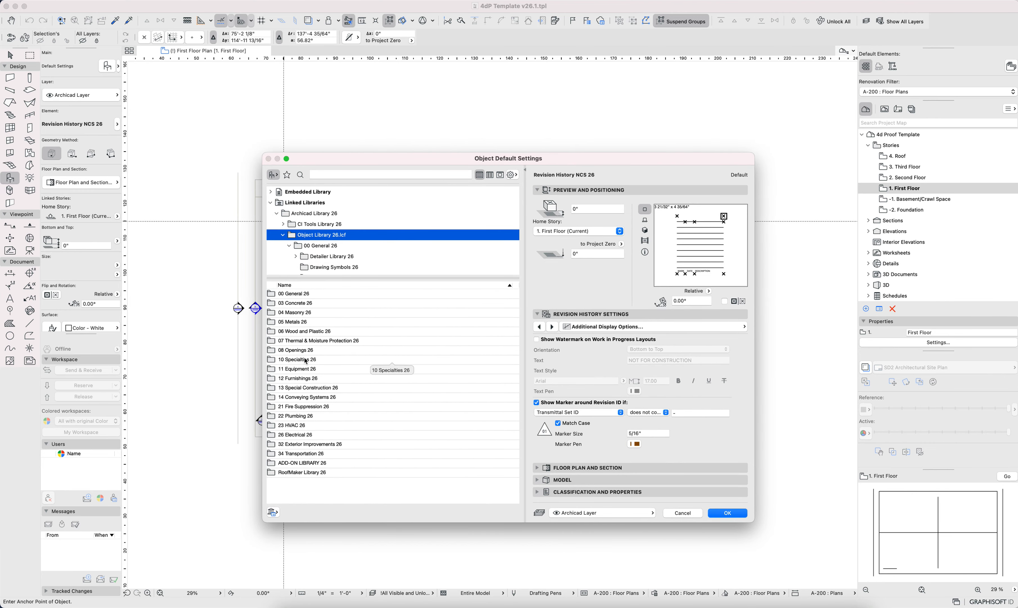
pyautogui.doubleClick(303, 378)
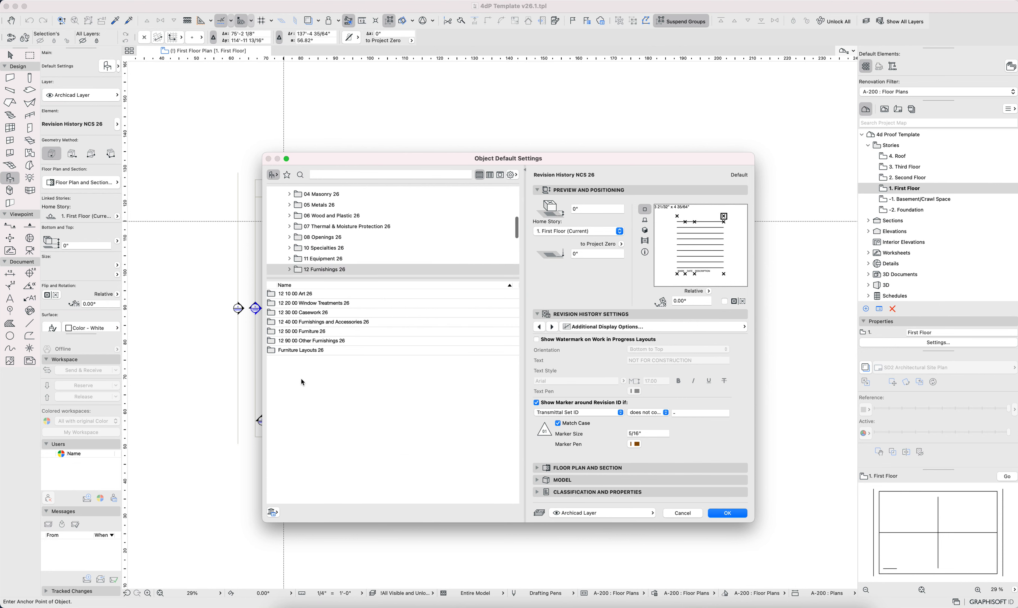
pyautogui.click(311, 314)
pyautogui.doubleClick(310, 313)
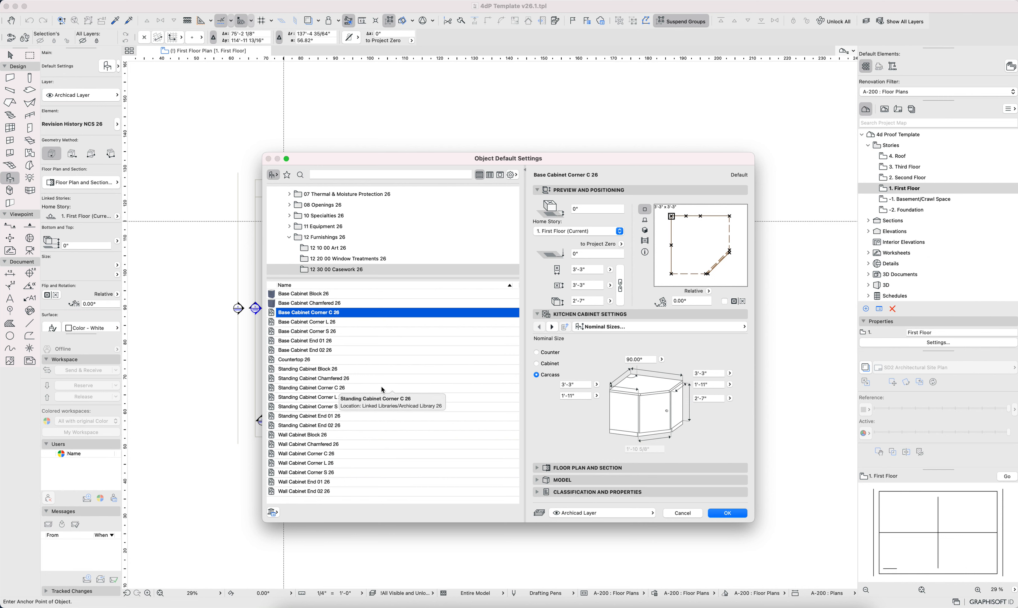
pyautogui.press('Return')
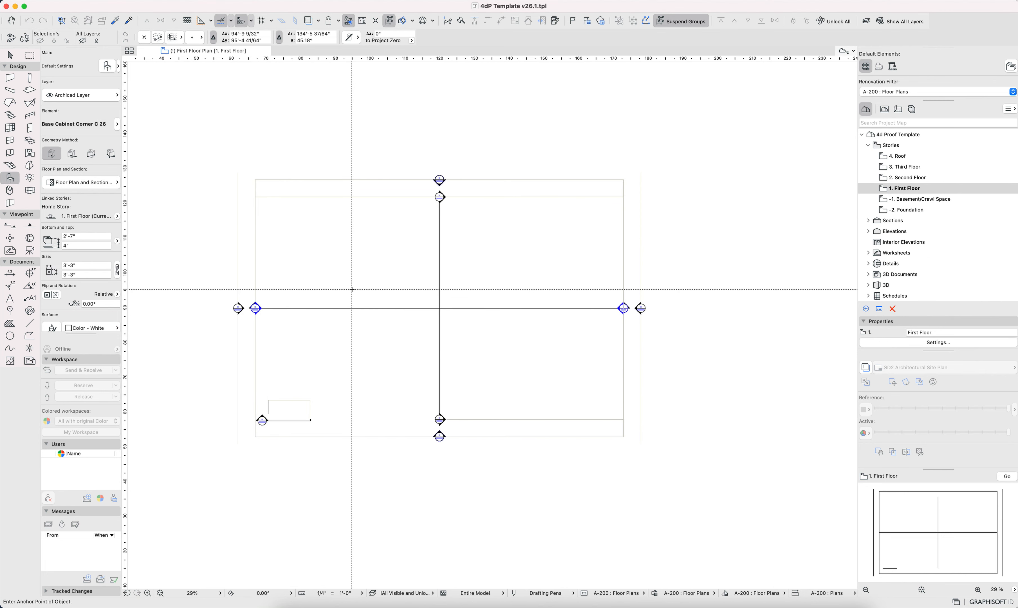
pyautogui.scroll(3, 372, 299)
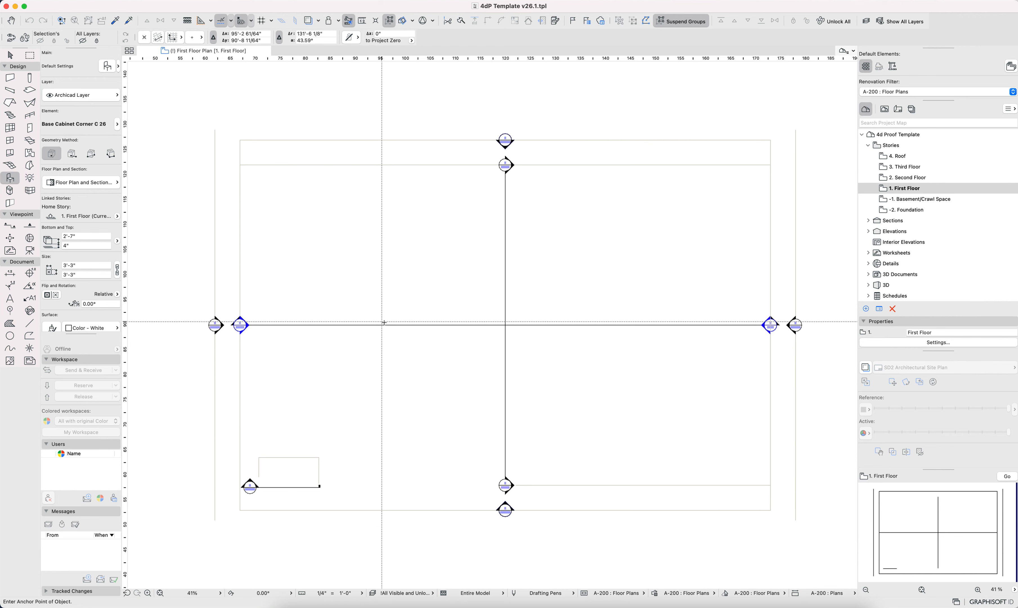
pyautogui.moveTo(312, 196); pyautogui.dragTo(306, 192, button='middle')
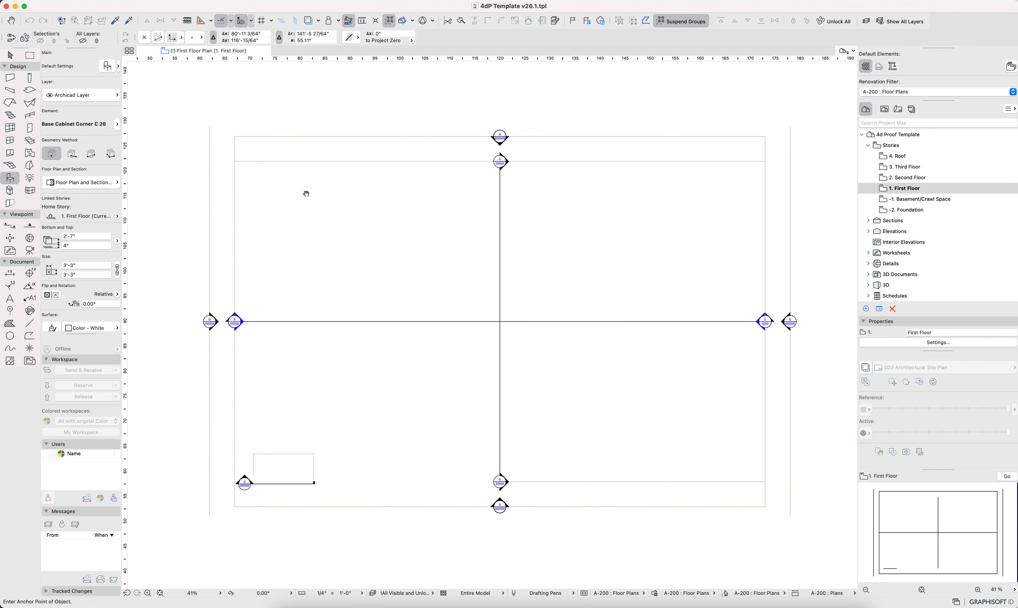
pyautogui.press('Escape')
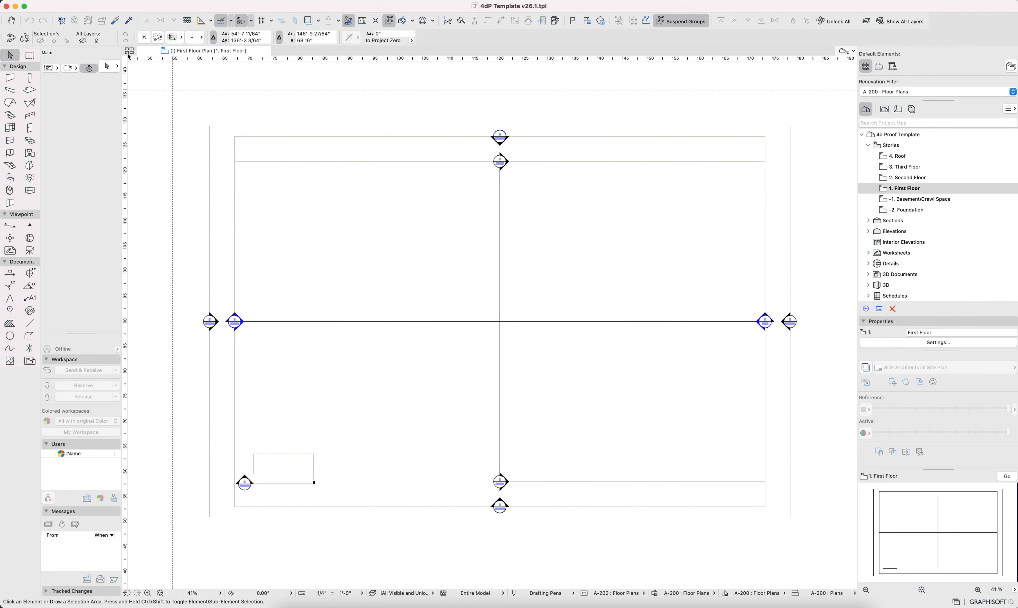
# - Open the Library Manager and view the Embedded Library's 00 General and Surface Textures folders
pyautogui.click(66, 1)
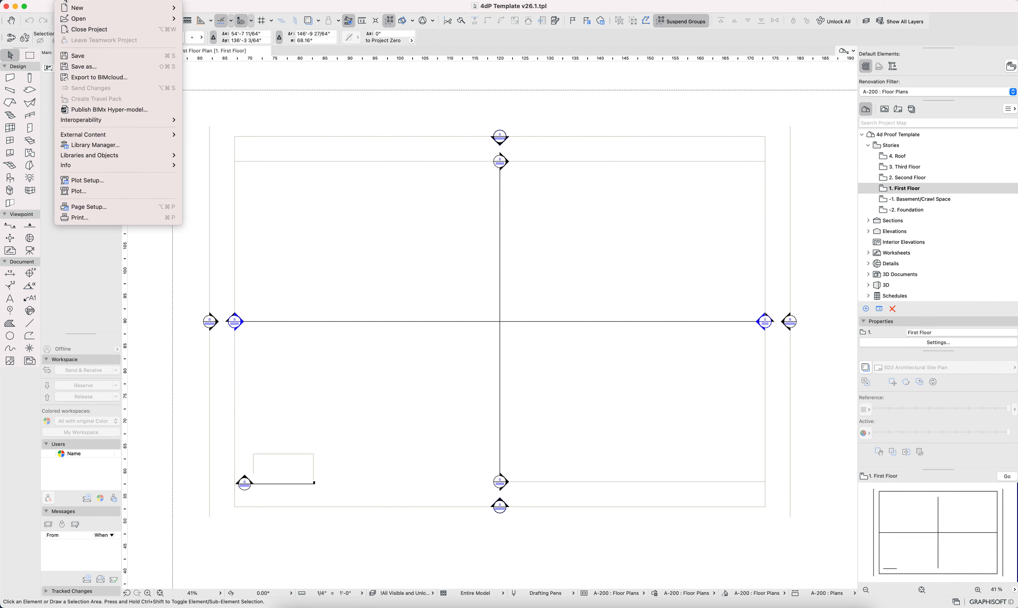
pyautogui.click(121, 144)
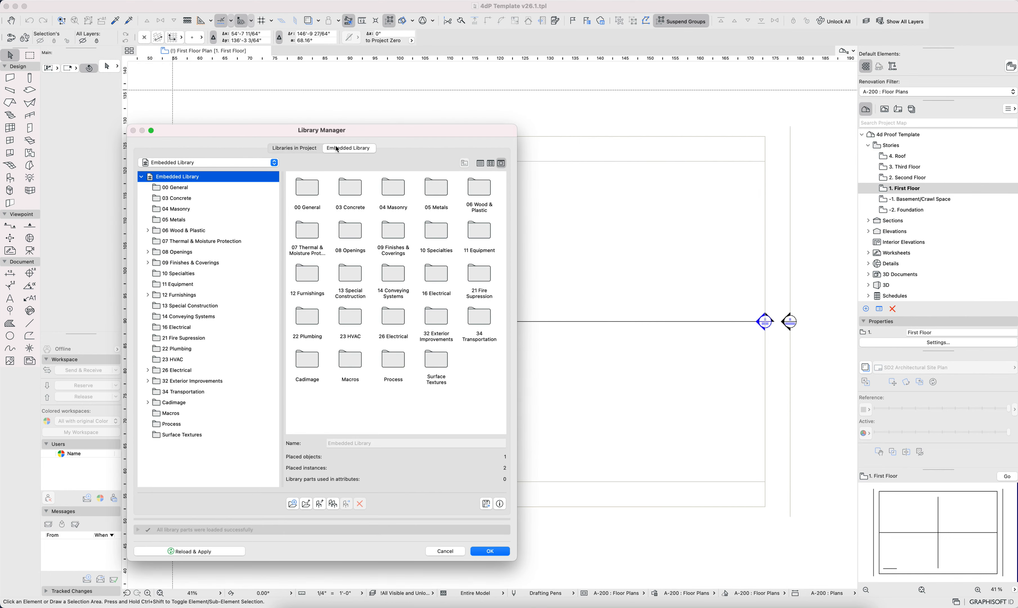
pyautogui.click(188, 186)
pyautogui.click(182, 435)
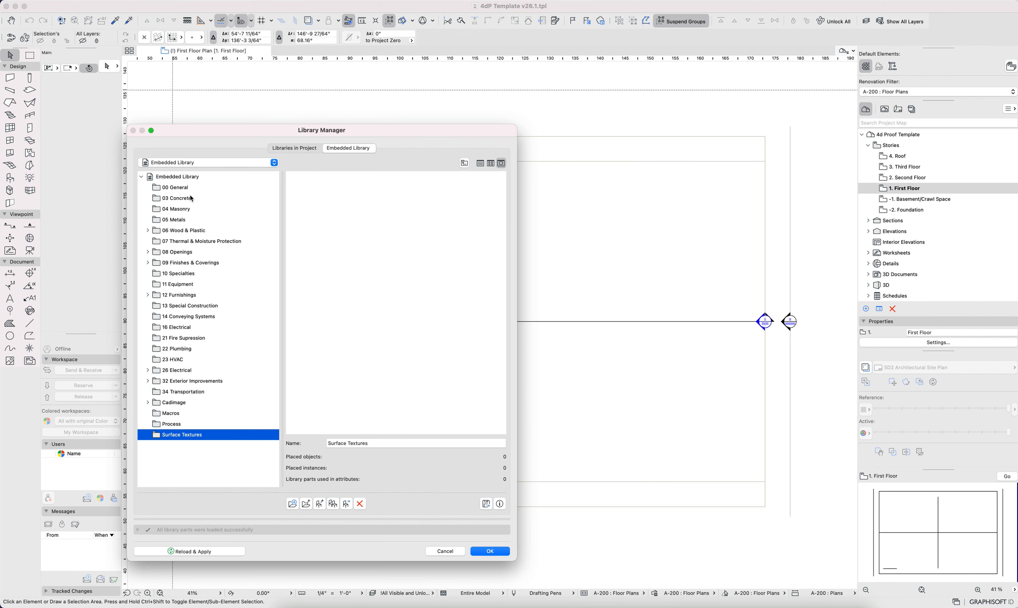
# - Examine the folder structure of Object Library 26 inside the linked Archicad Library 26
pyautogui.click(294, 148)
pyautogui.click(173, 183)
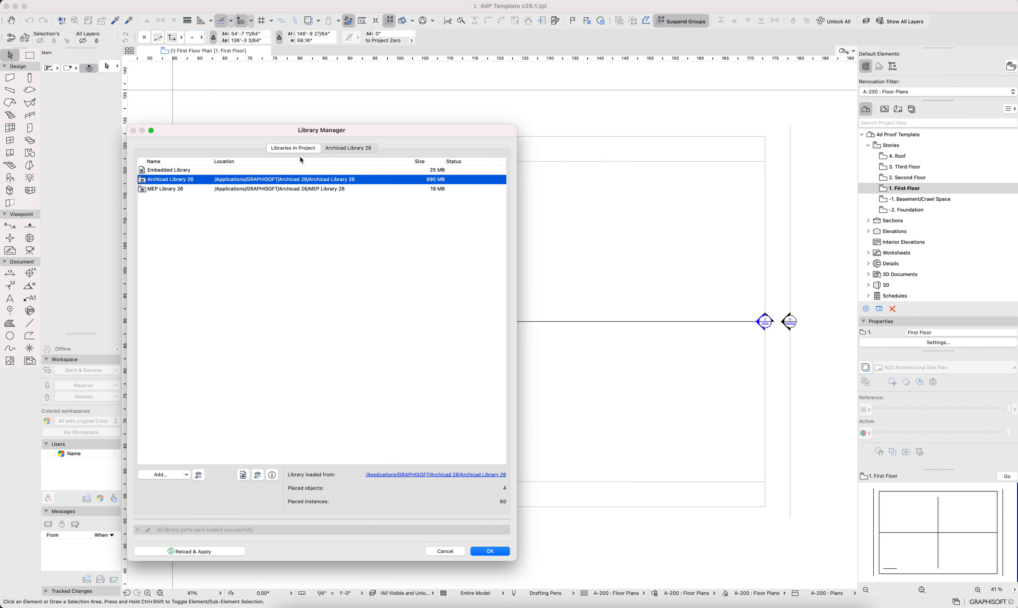
pyautogui.click(349, 148)
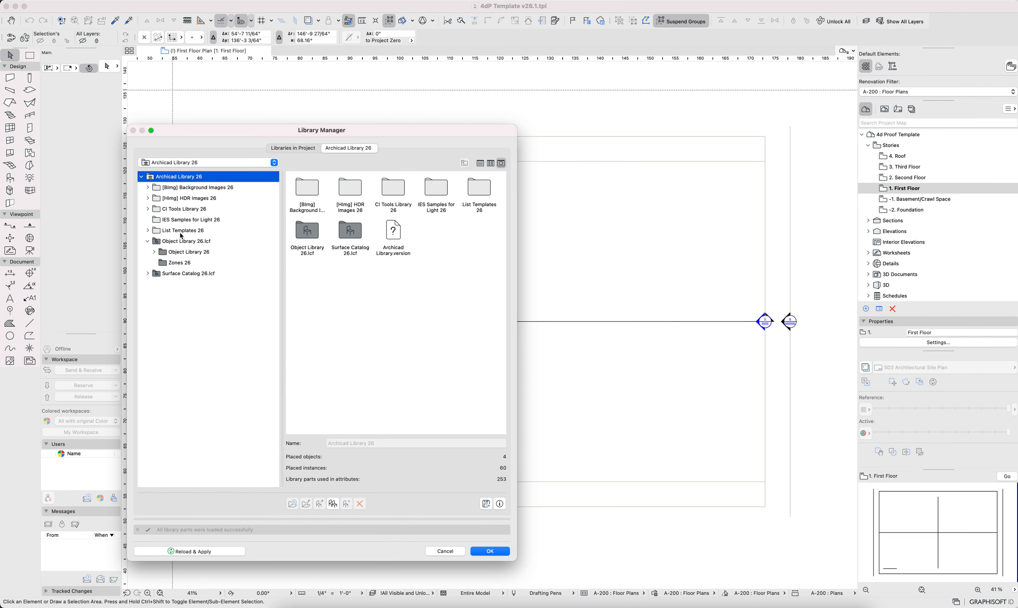
pyautogui.click(188, 252)
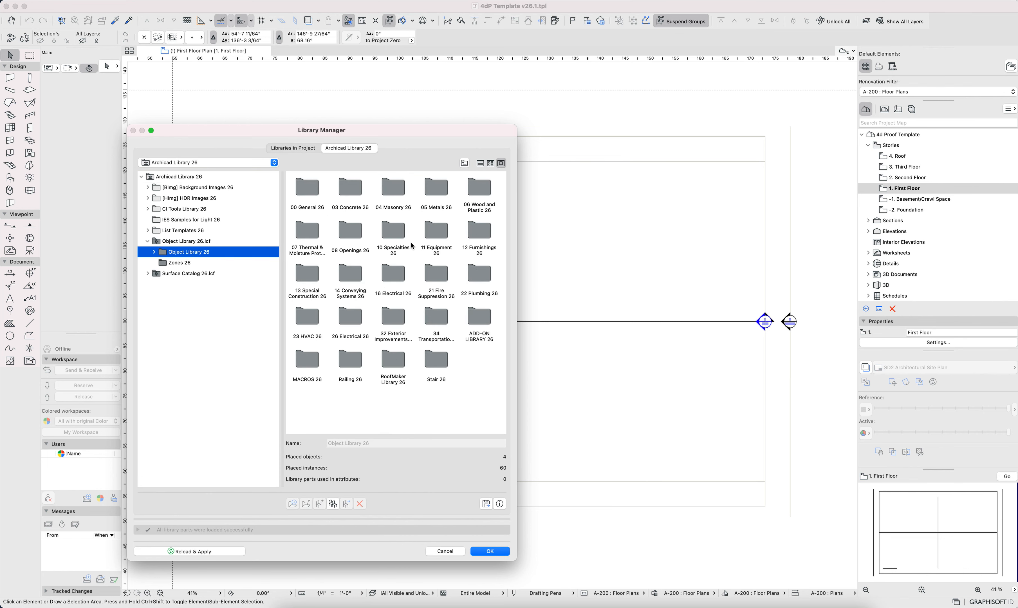
# - Return to the Embedded Library and examine its 16 Electrical and 26 Electrical folders, including 26 Light Fixtures and 26 Distribution
pyautogui.click(200, 180)
pyautogui.click(308, 150)
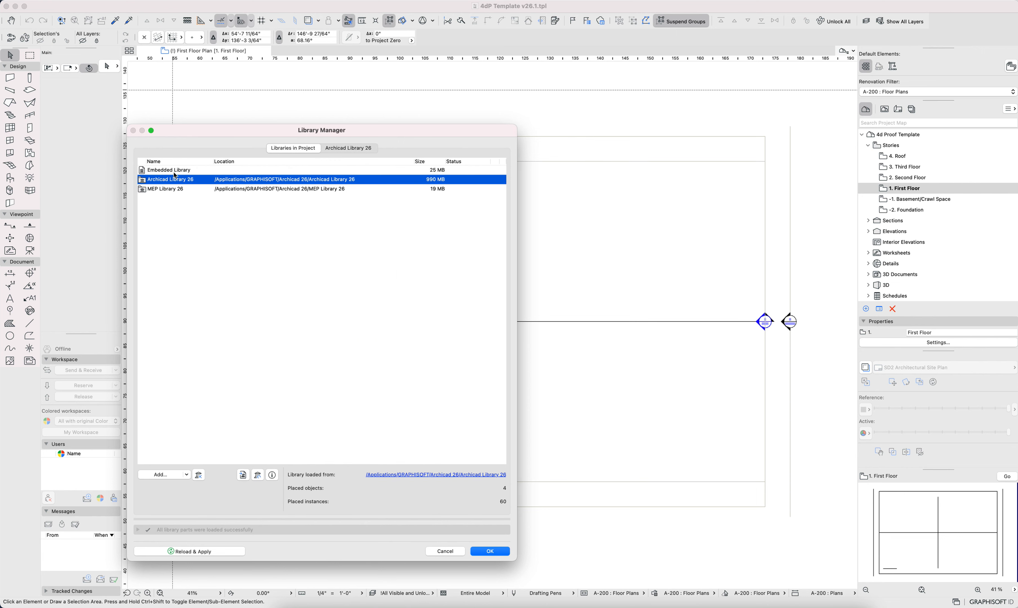
pyautogui.click(200, 171)
pyautogui.click(348, 150)
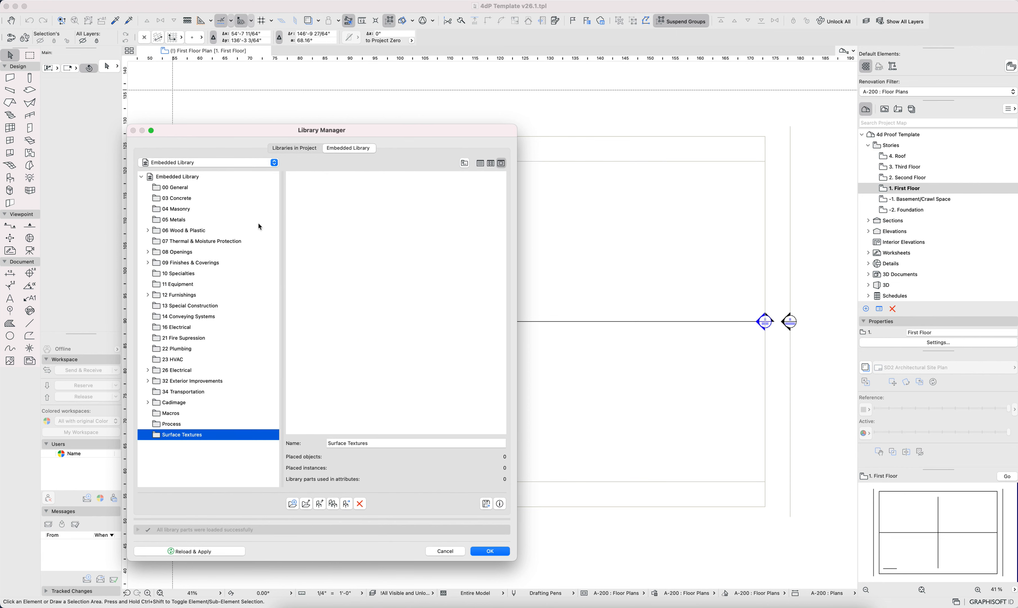
pyautogui.moveTo(280, 134); pyautogui.dragTo(354, 120)
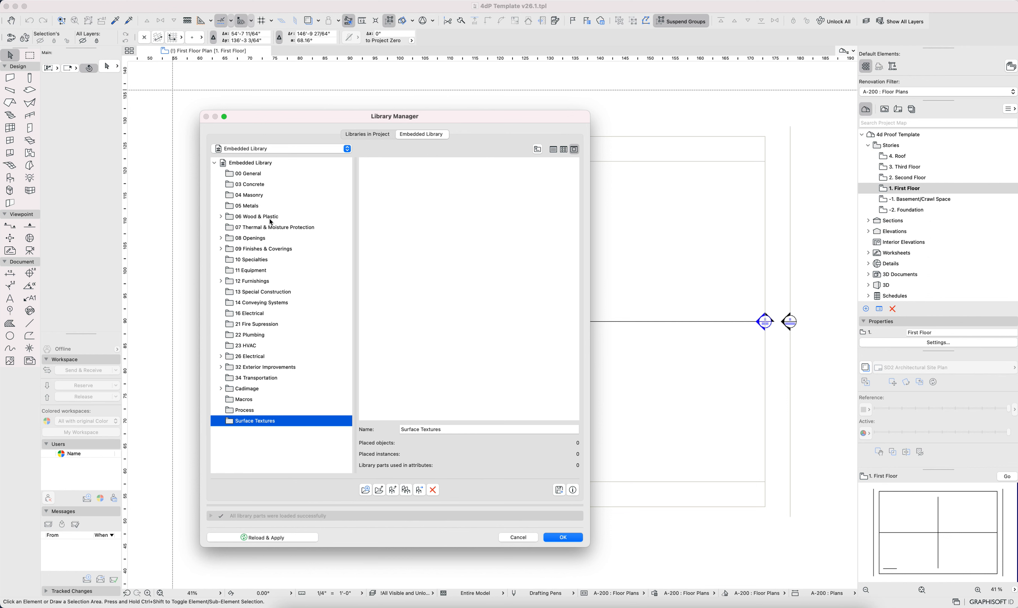
pyautogui.click(246, 314)
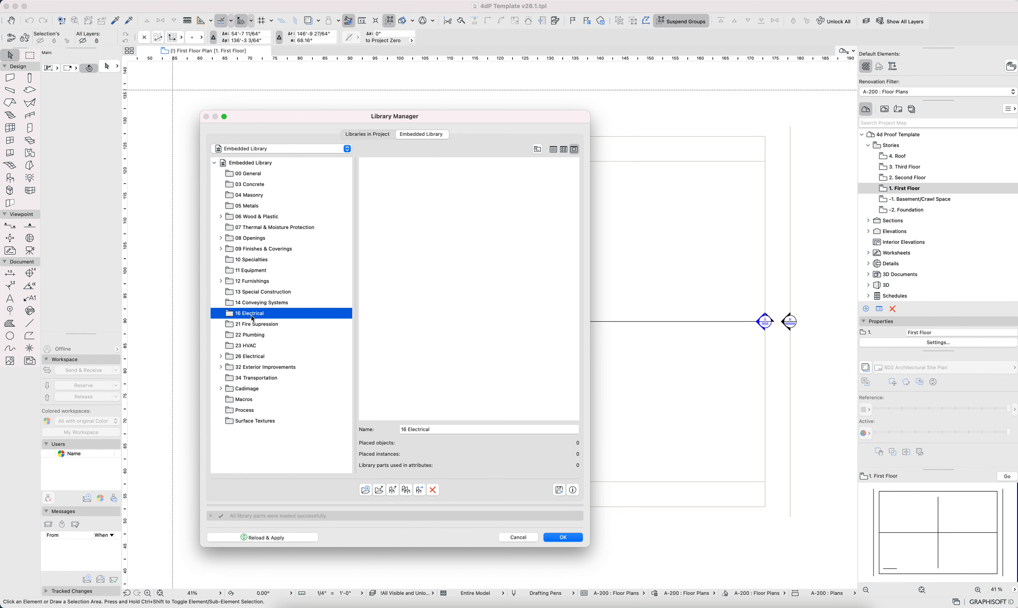
pyautogui.click(263, 356)
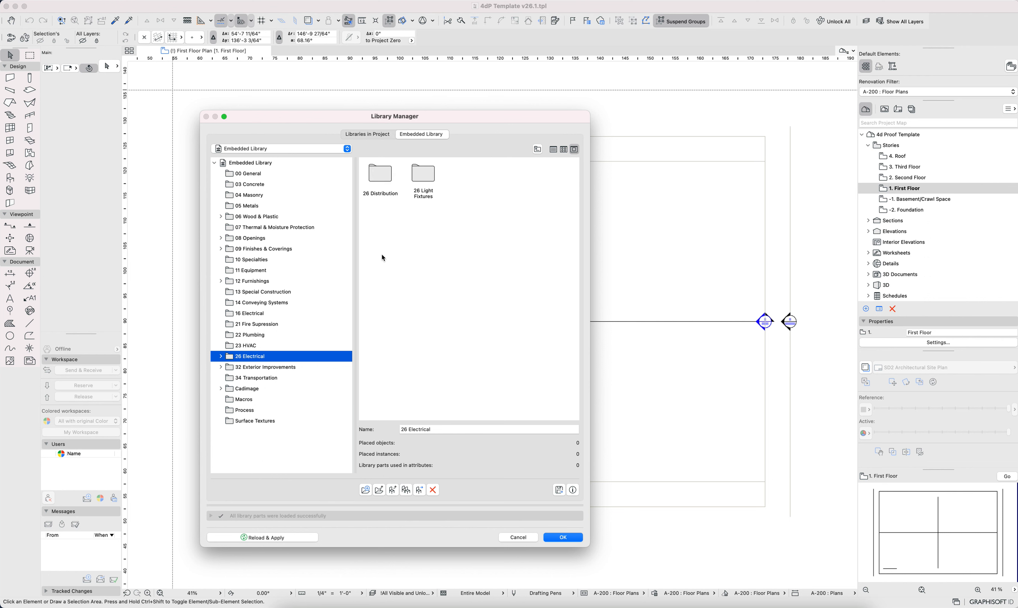
pyautogui.doubleClick(424, 175)
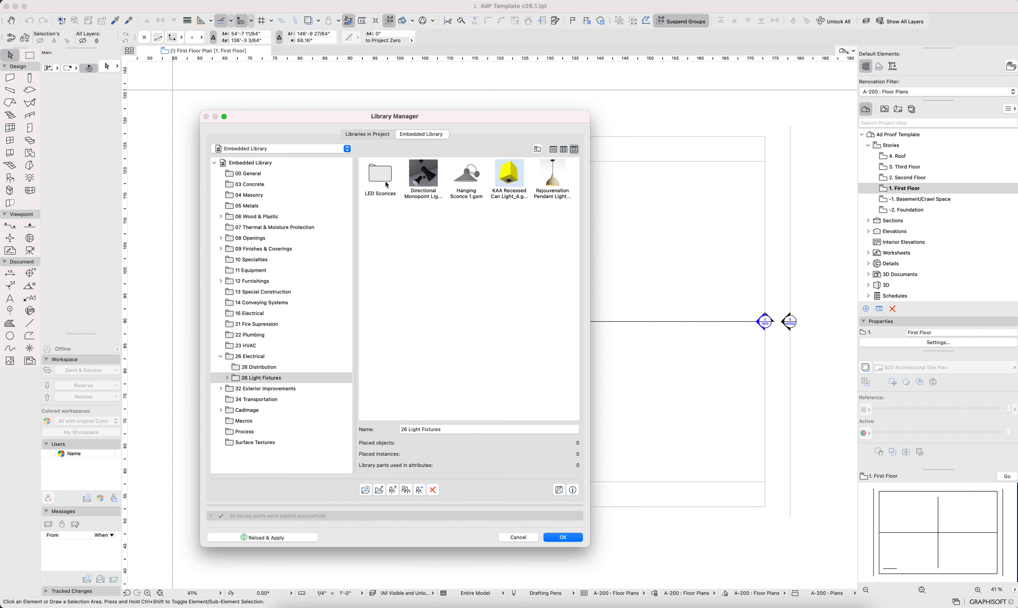
pyautogui.click(254, 369)
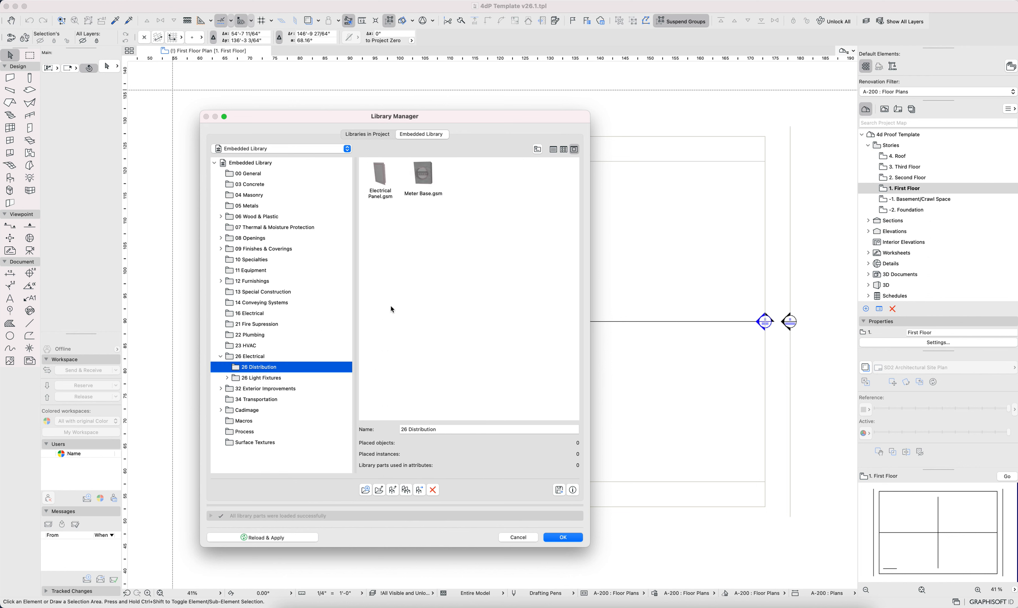
# - Examine the Embedded Library's 04 Masonry, 05 Metals, 00 General and 12 Furnishings folders, collapsing 26 Electrical
pyautogui.click(265, 195)
pyautogui.click(251, 207)
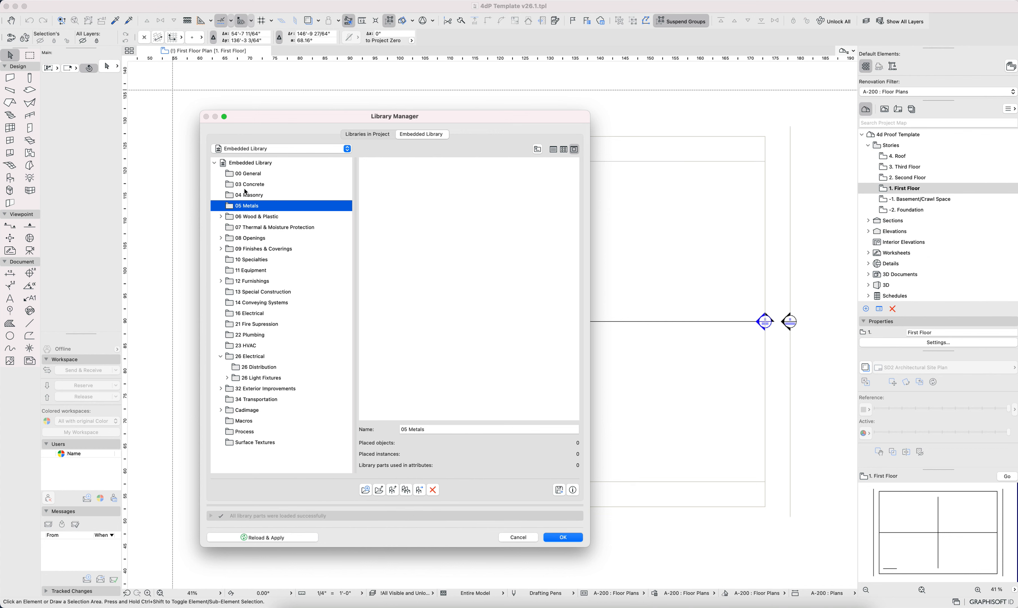
pyautogui.click(257, 175)
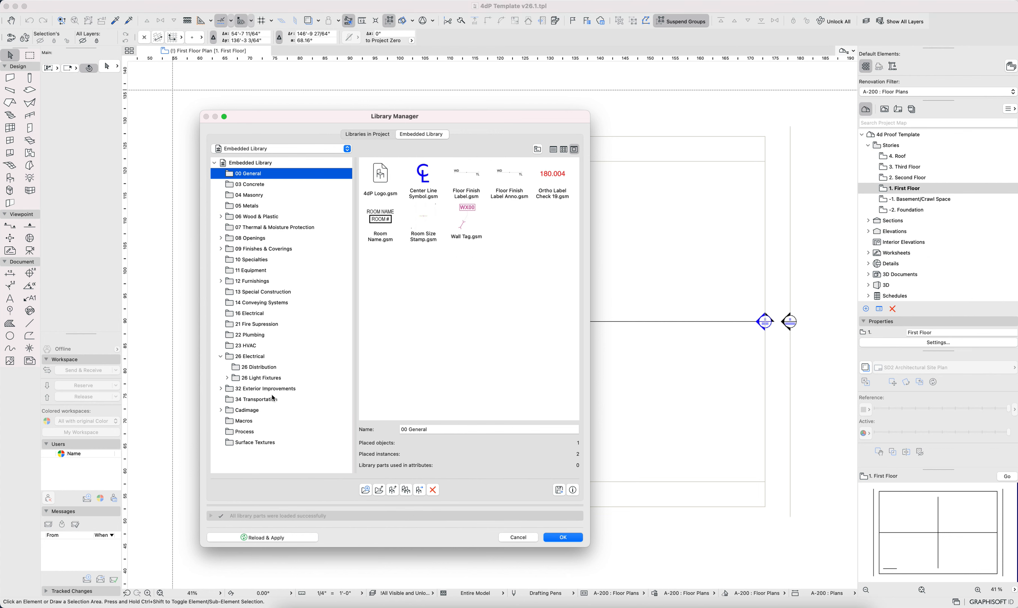
pyautogui.click(220, 356)
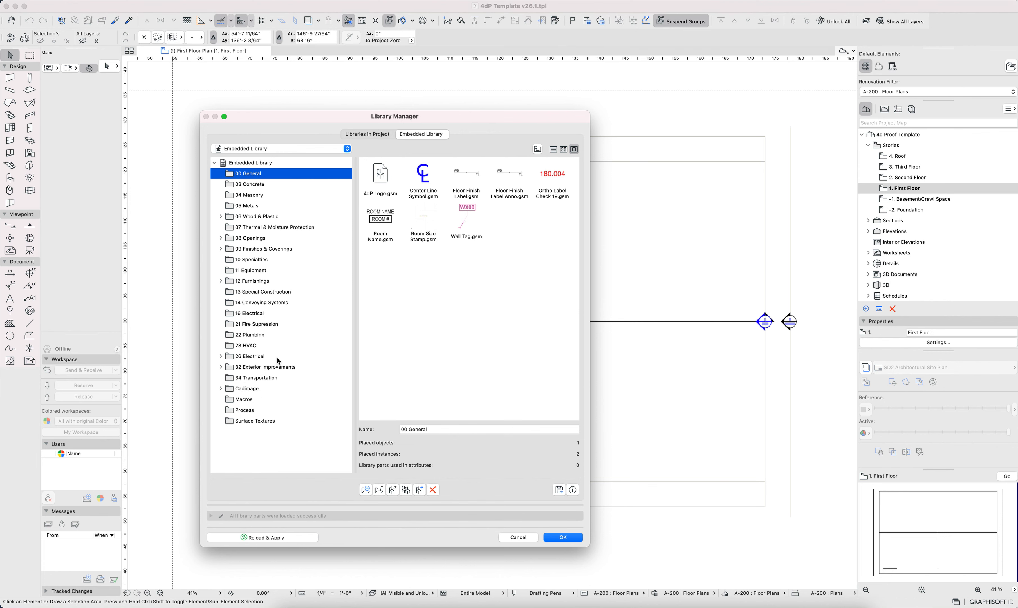
pyautogui.click(257, 283)
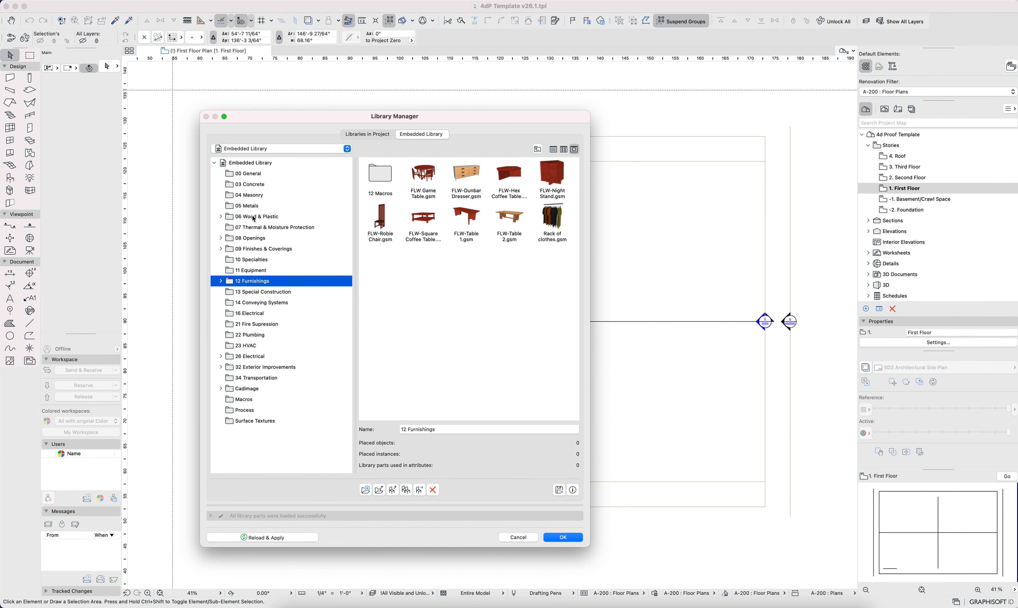
pyautogui.click(249, 205)
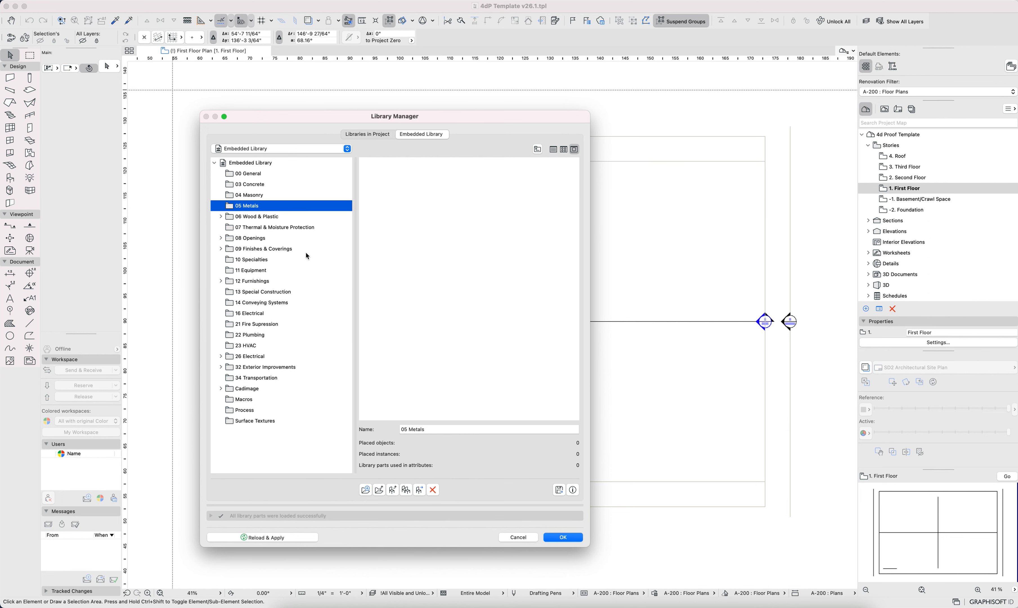
# - Examine the Embedded Library's 08 Openings folder with its 08 Custom Window Sash and 08 Custom Door Leaf subfolders
pyautogui.click(269, 238)
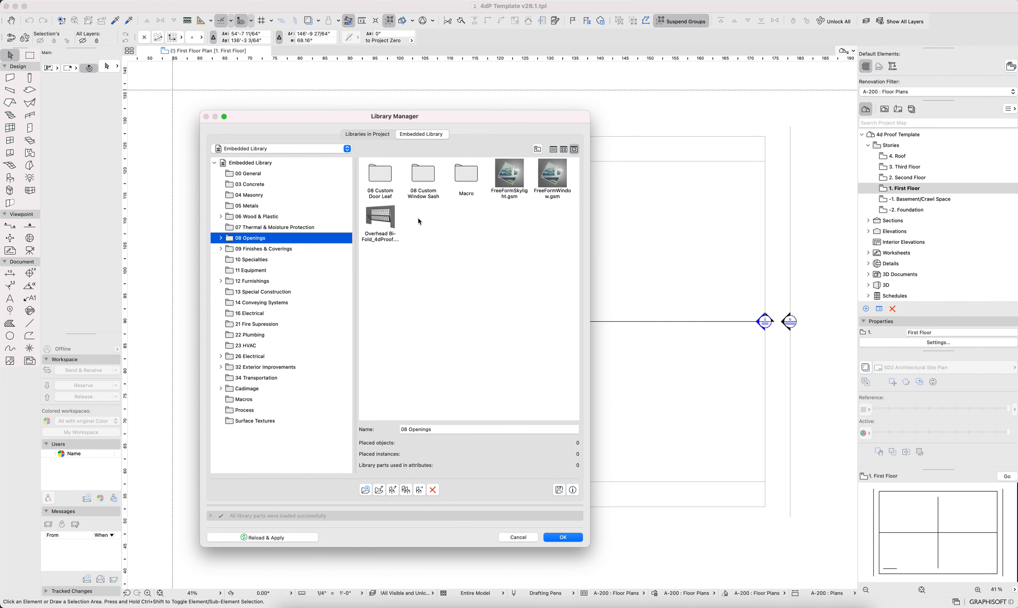
pyautogui.doubleClick(426, 189)
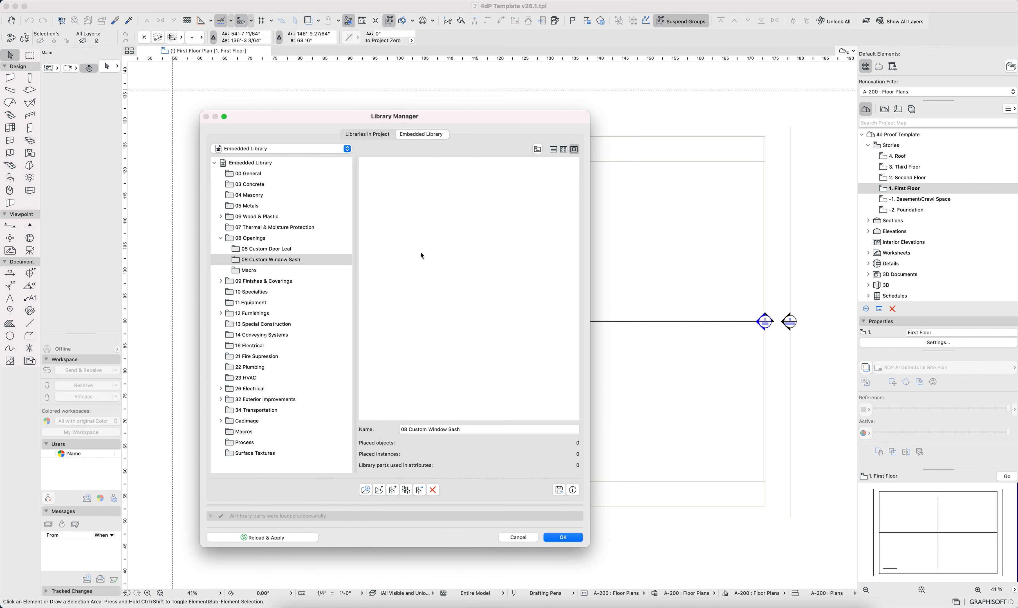
pyautogui.click(268, 248)
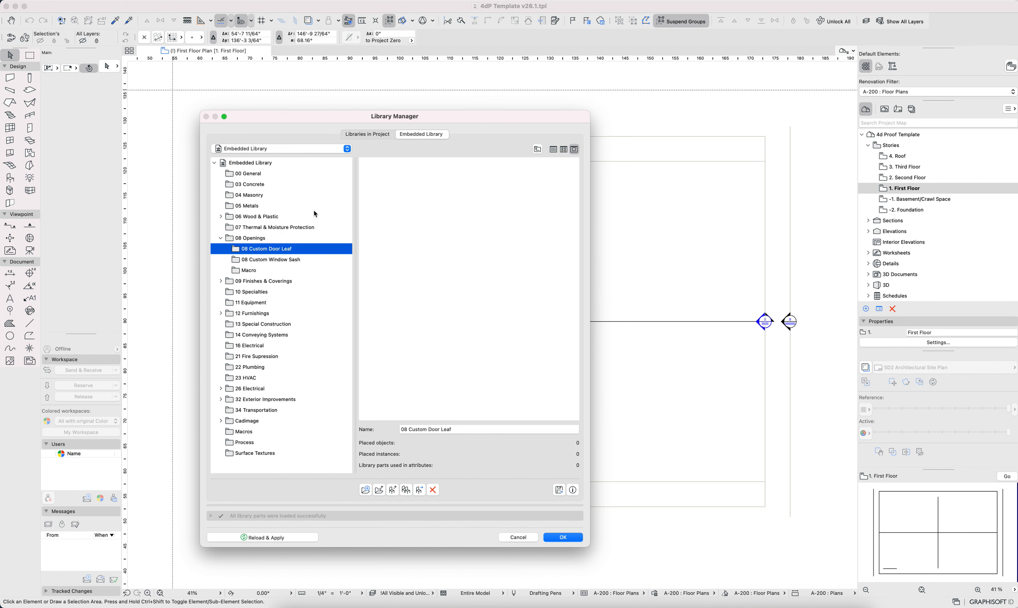
# - Display the Embedded Library's top-level folders as a detailed list and collapse the 08 Openings folder
pyautogui.click(253, 162)
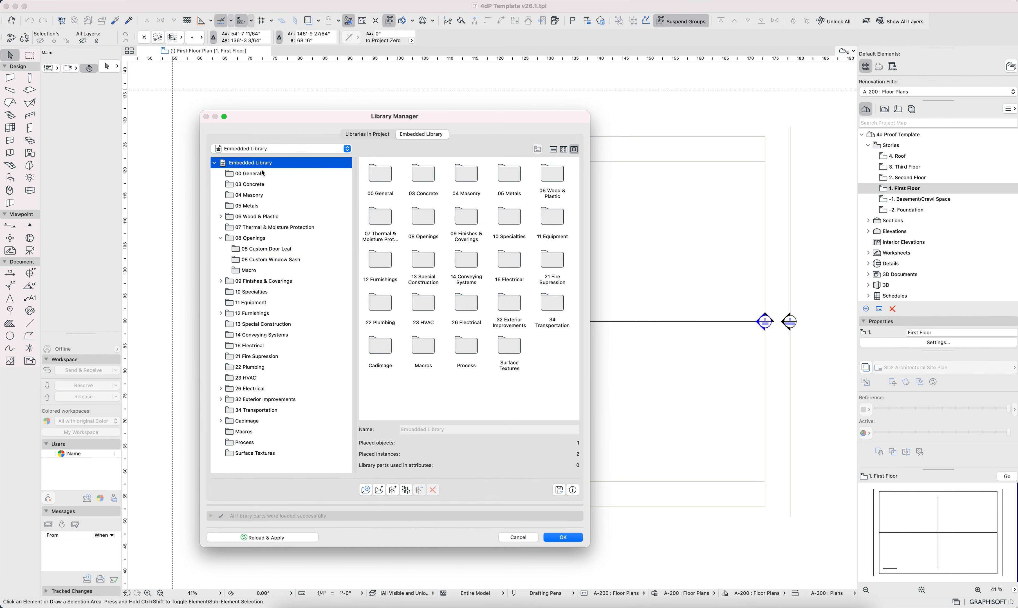
pyautogui.click(553, 149)
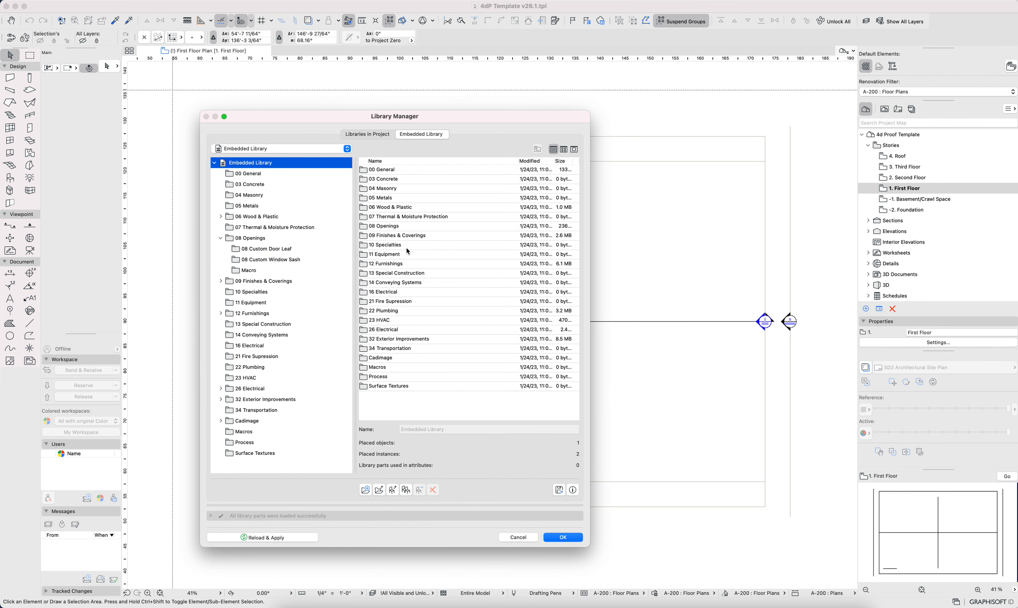
pyautogui.click(382, 386)
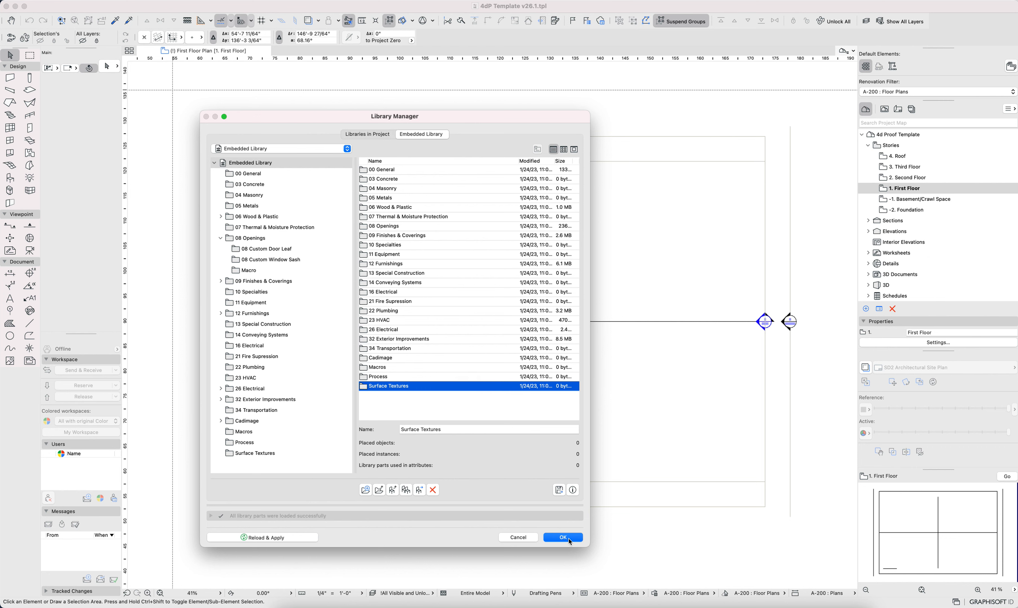
pyautogui.click(221, 239)
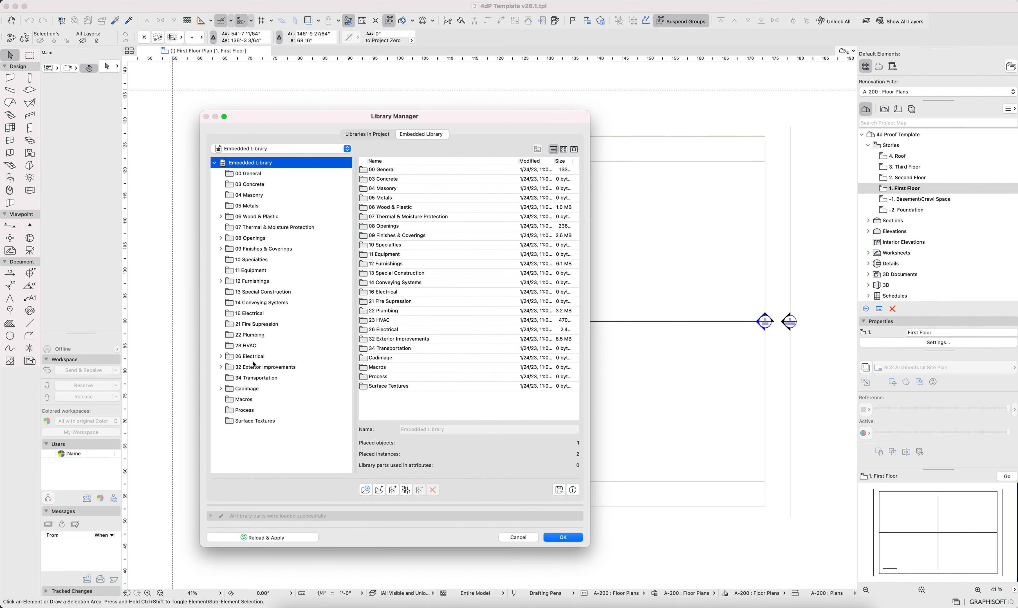
# - View the contents of the Embedded Library's 22 Plumbing folder and close the Library Manager with OK
pyautogui.click(254, 336)
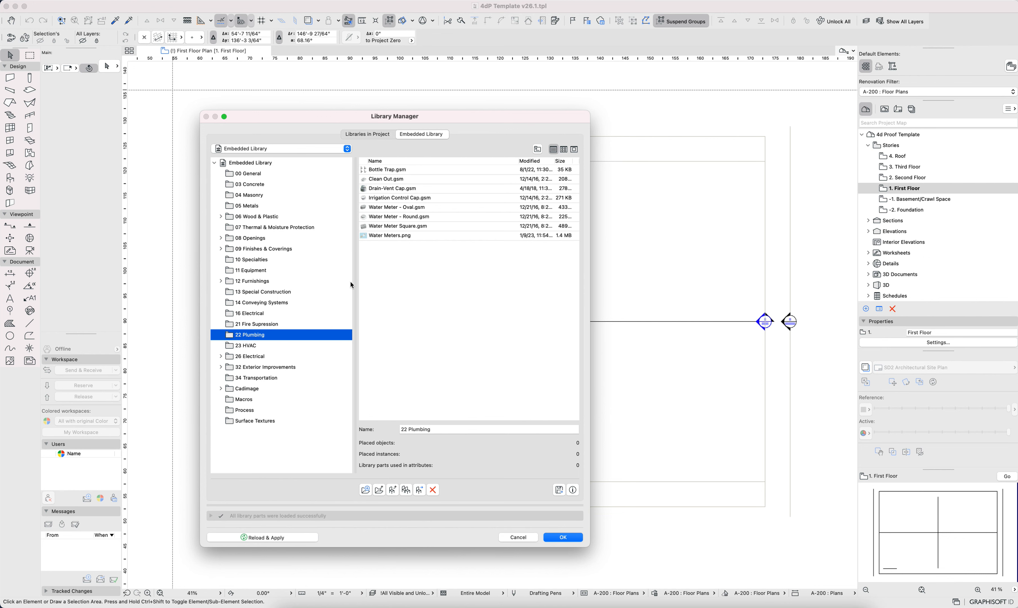
pyautogui.press('Return')
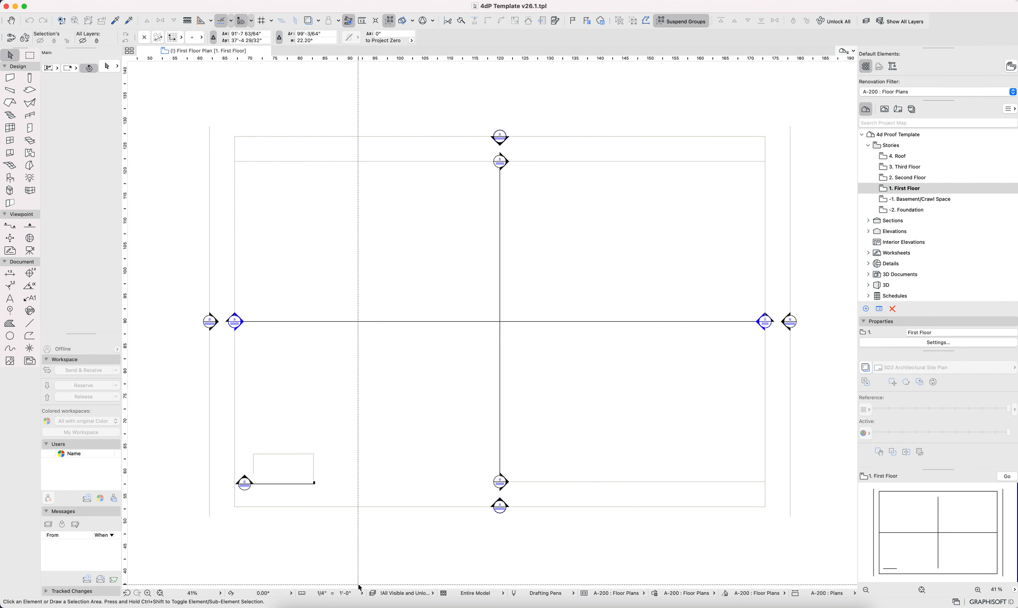
# - Open the layer settings and select the A-000 : Notes and Legends layer combination
pyautogui.click(373, 593)
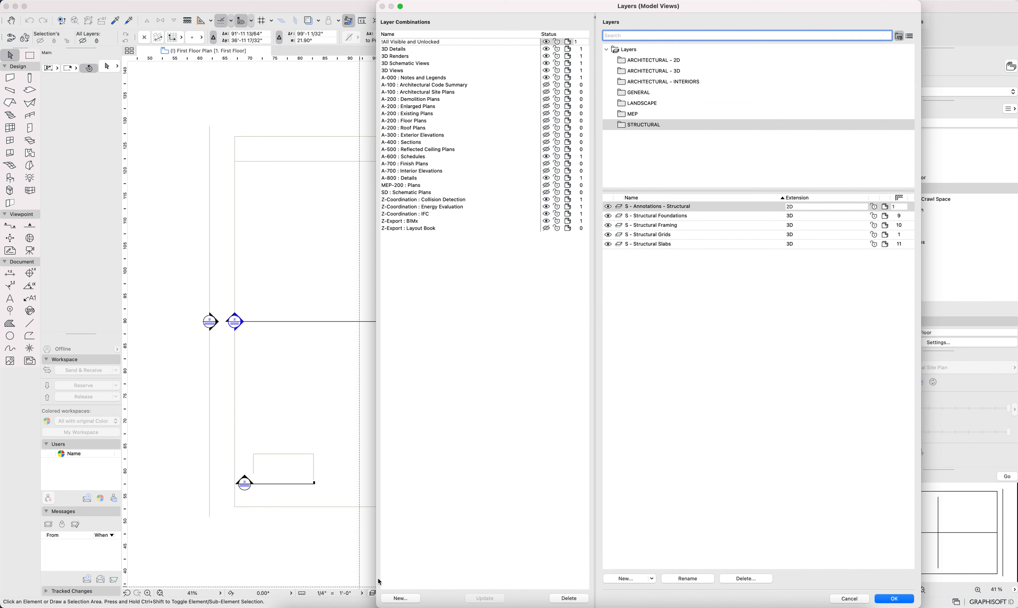
pyautogui.moveTo(529, 7); pyautogui.dragTo(337, 4)
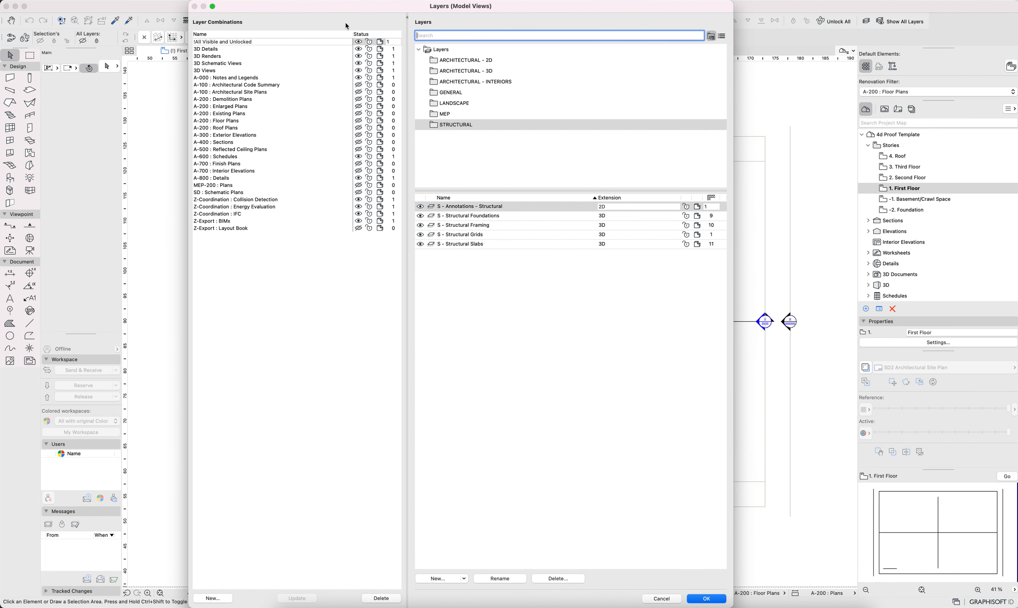
pyautogui.click(228, 77)
pyautogui.click(228, 78)
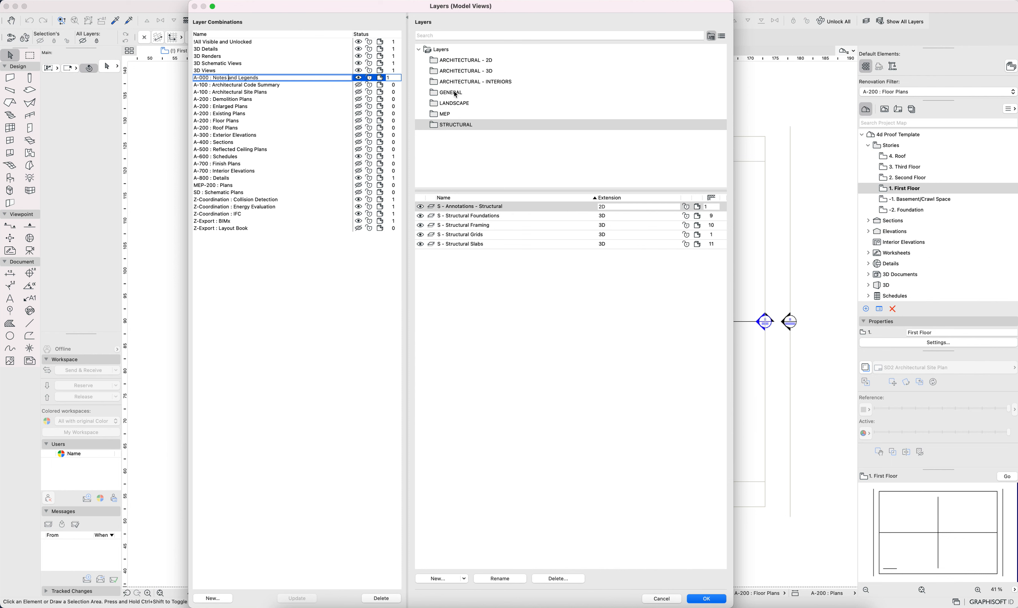
# - View the layers stored in the ARCHITECTURAL - INTERIORS and ARCHITECTURAL - 2D folders
pyautogui.click(461, 85)
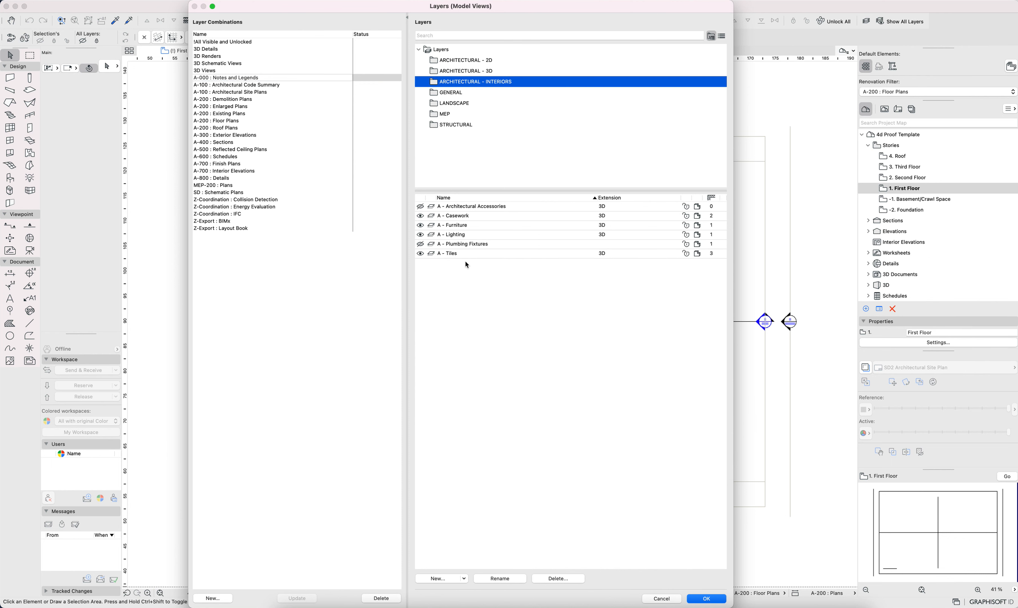
pyautogui.click(453, 63)
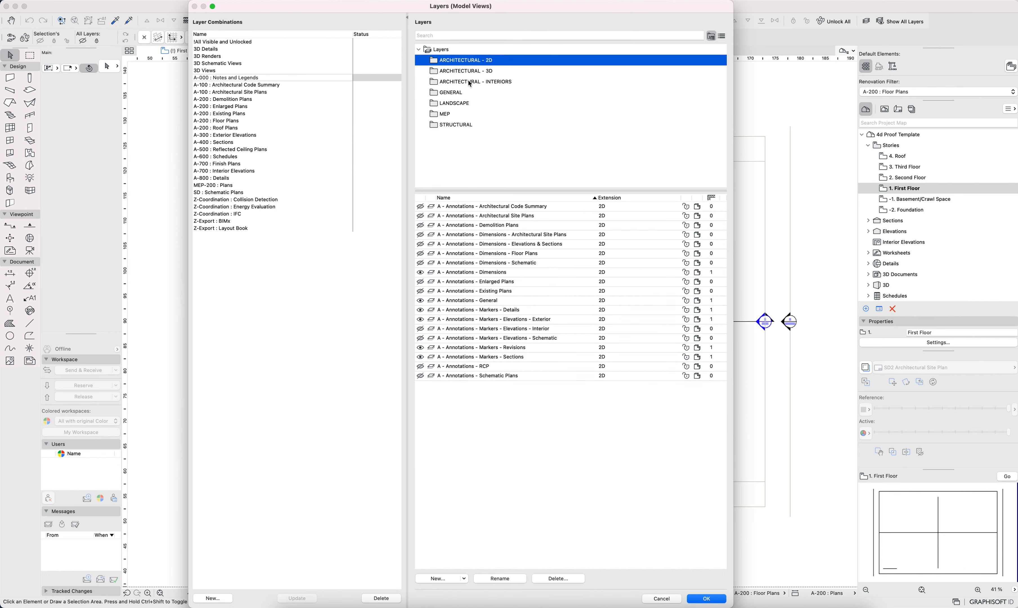
pyautogui.click(474, 83)
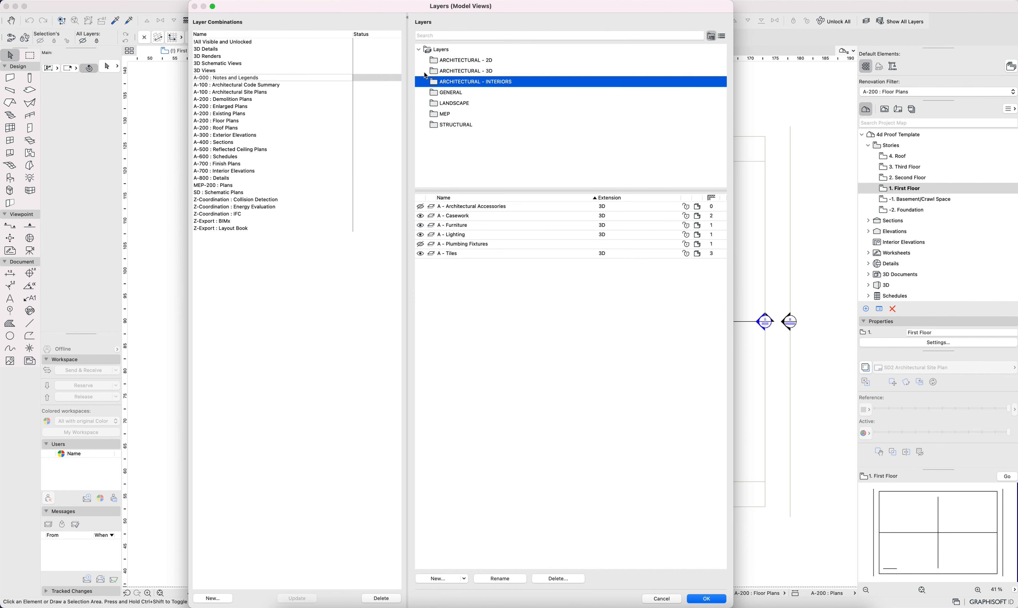
# - Hide the whole ARCHITECTURAL - INTERIORS layer folder from the root of the layer tree and confirm the layer settings
pyautogui.click(445, 51)
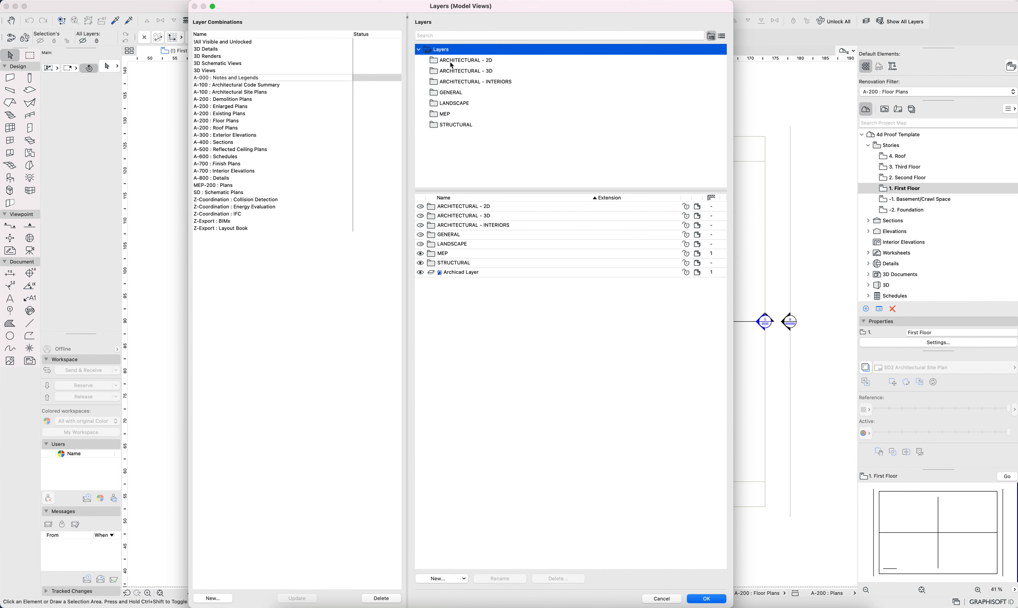
pyautogui.click(422, 227)
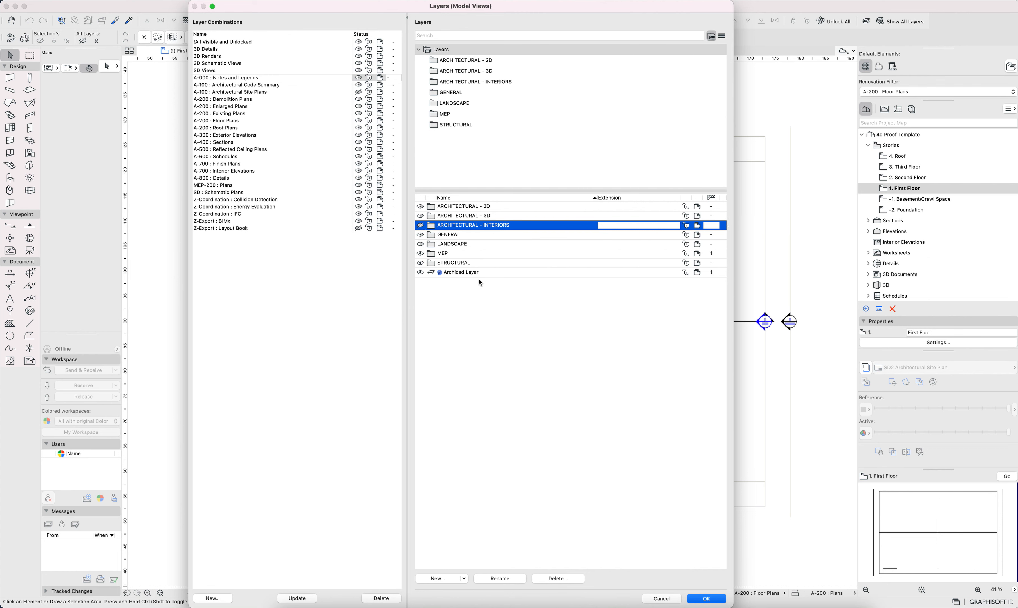
pyautogui.click(509, 326)
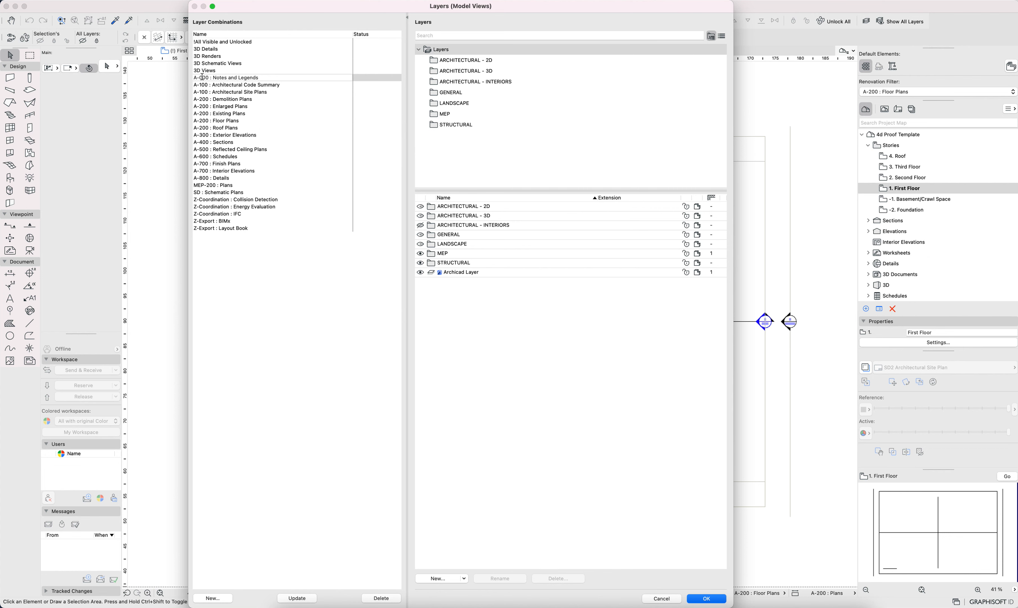
pyautogui.press('Return')
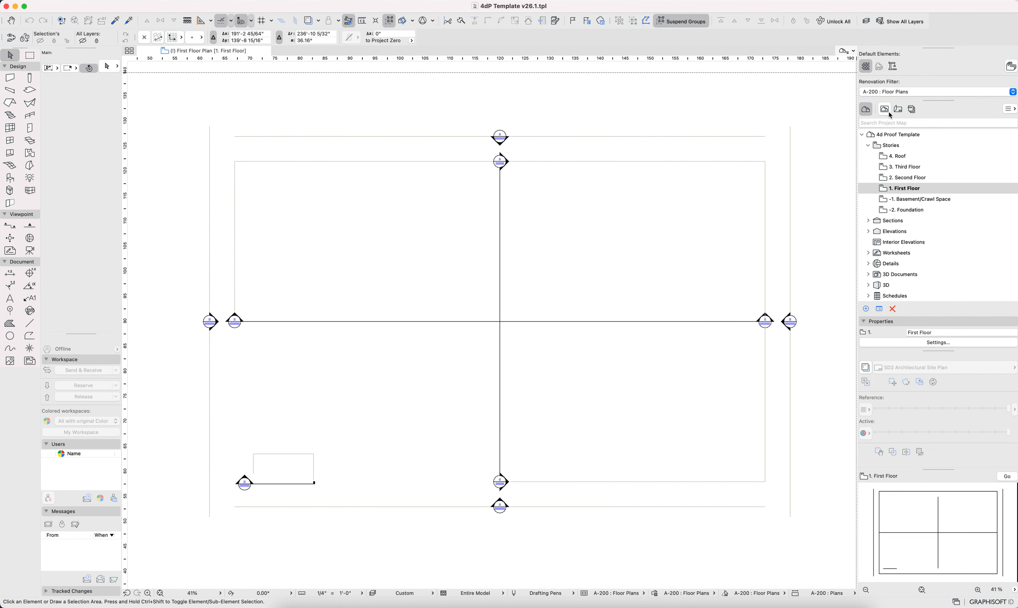
# - Show the View Map, collapse all its folders and expand only Design Development / Construction Documentation
pyautogui.click(884, 110)
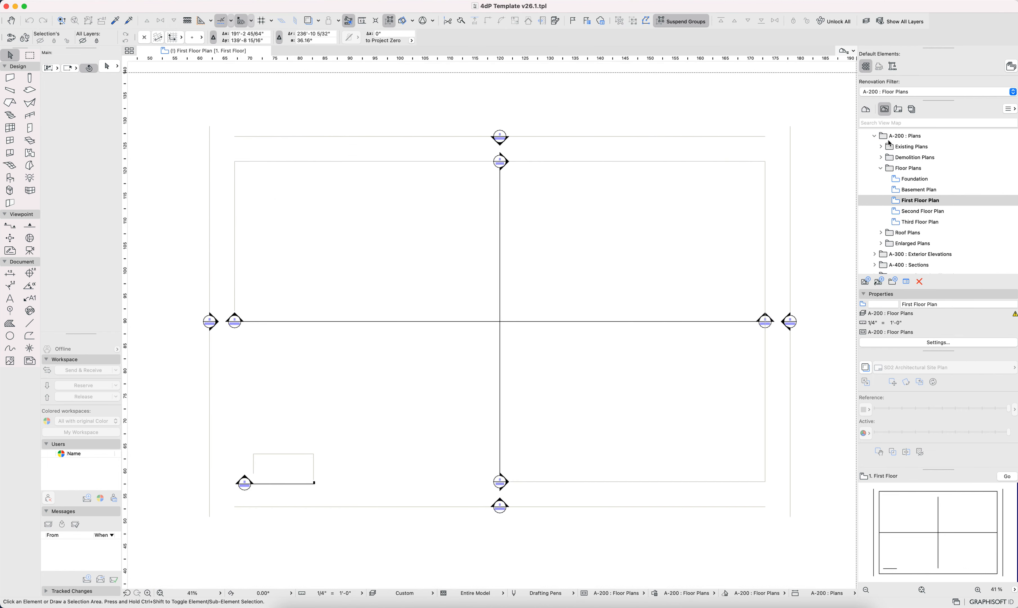
pyautogui.scroll(5, 889, 144)
pyautogui.keyDown('alt'); pyautogui.click(862, 135); pyautogui.keyUp('alt')
pyautogui.click(862, 135)
pyautogui.click(868, 166)
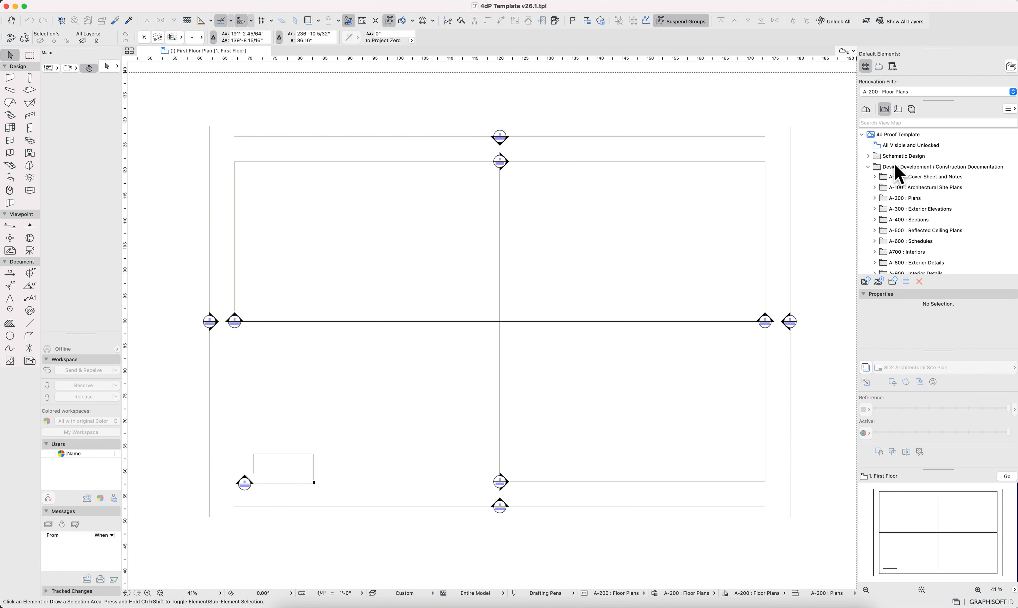
pyautogui.scroll(-3, 912, 198)
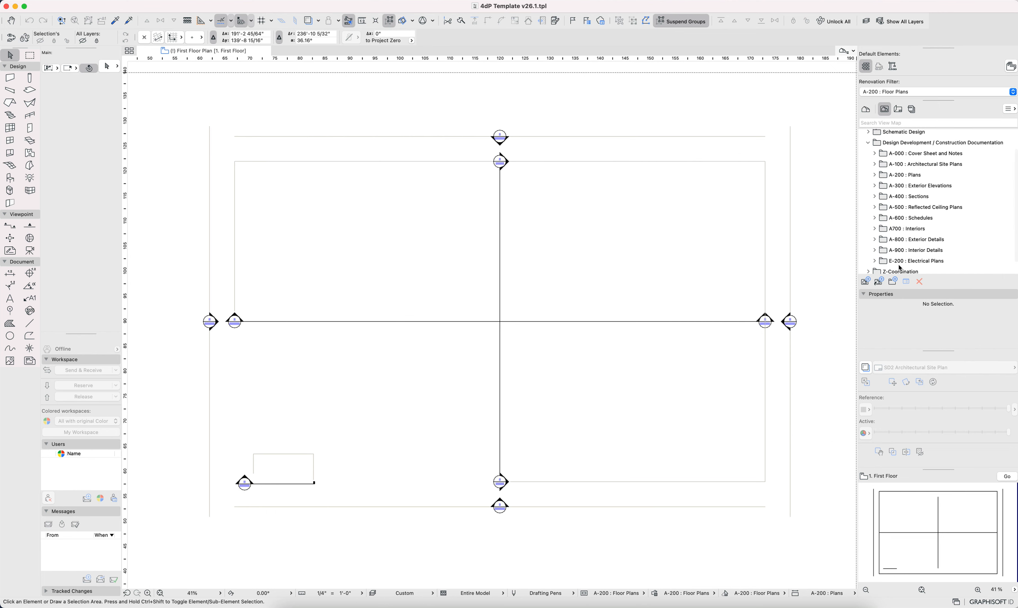
# - Apply the A-800 : Details layer combination to the floor plan
pyautogui.press('super+l')
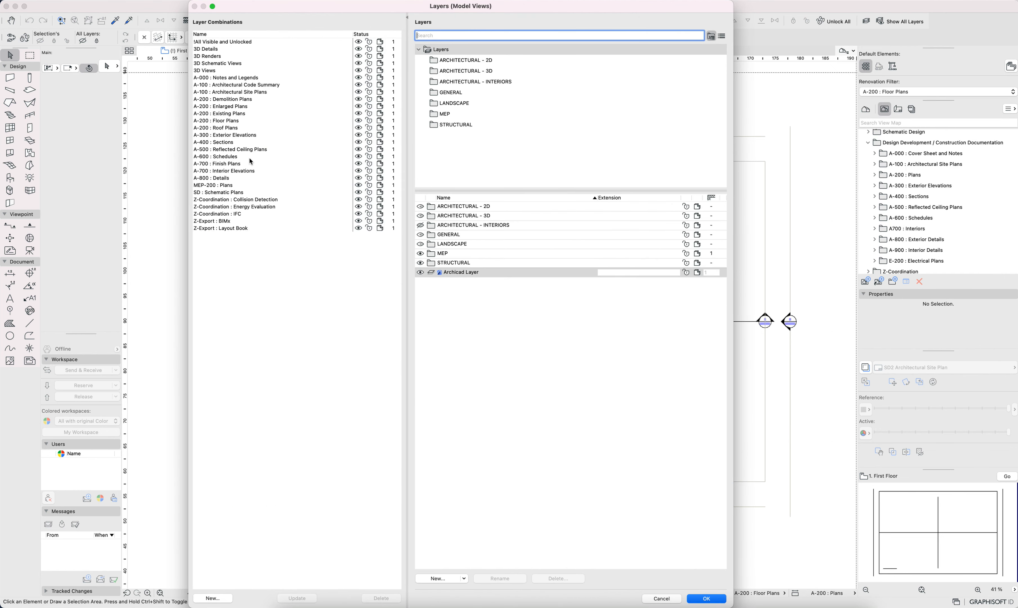
pyautogui.doubleClick(209, 178)
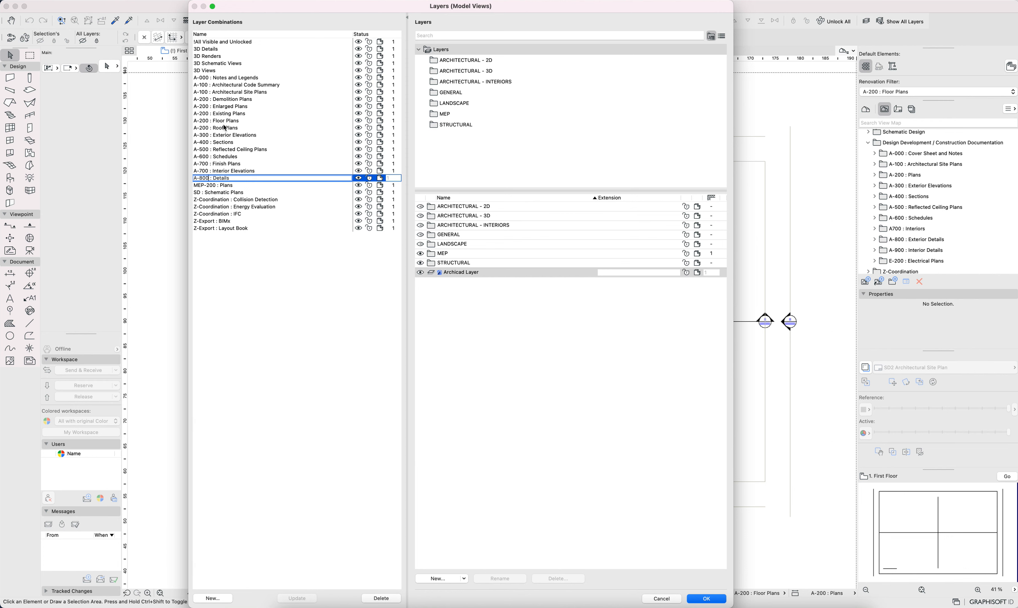
pyautogui.press('Return')
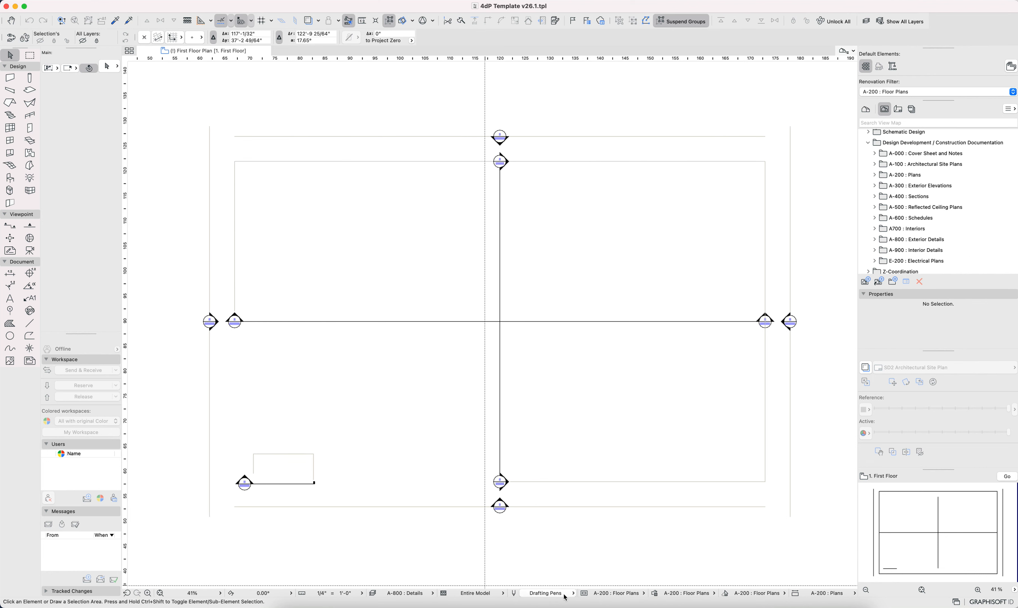
# - Review the A-200 and Z-Coordination : Collision Detection model view options, then apply the !All Visible and Unlocked combination
pyautogui.press('super+shift+b')
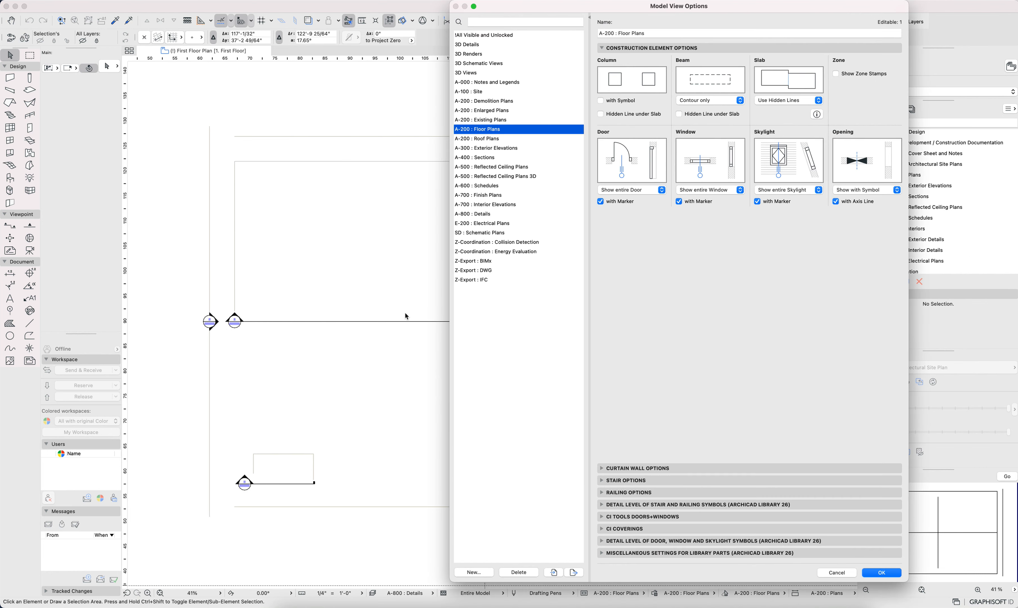
pyautogui.moveTo(580, 12); pyautogui.dragTo(373, 12)
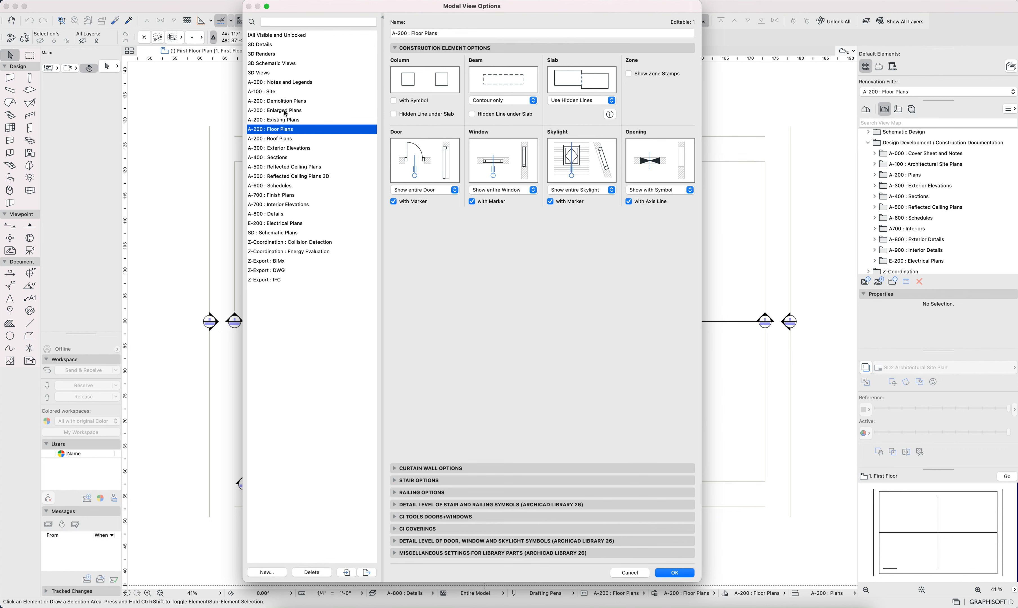
pyautogui.click(278, 101)
pyautogui.keyDown('shift'); pyautogui.click(279, 140); pyautogui.keyUp('shift')
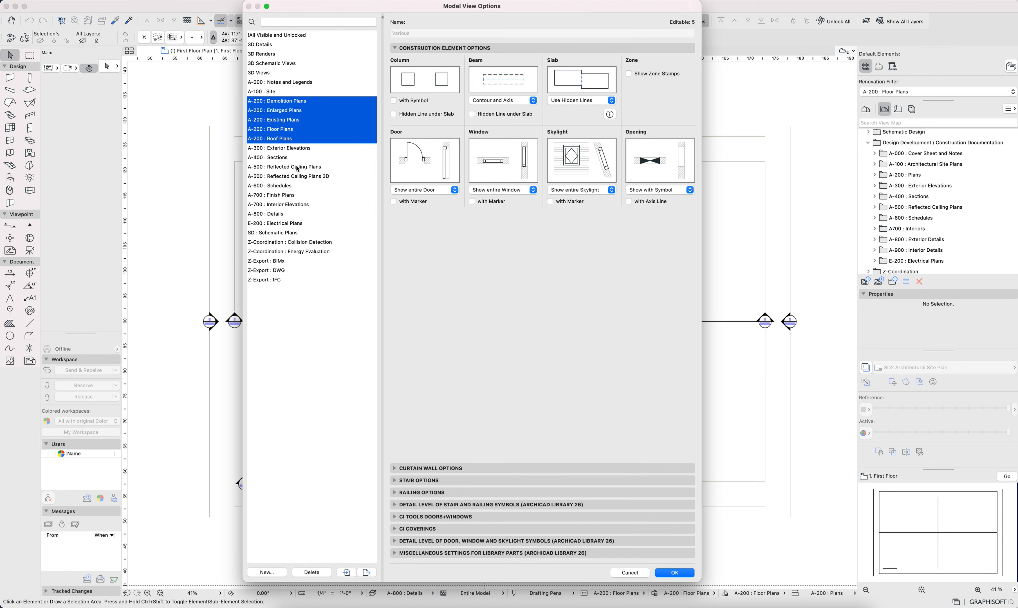
pyautogui.click(272, 243)
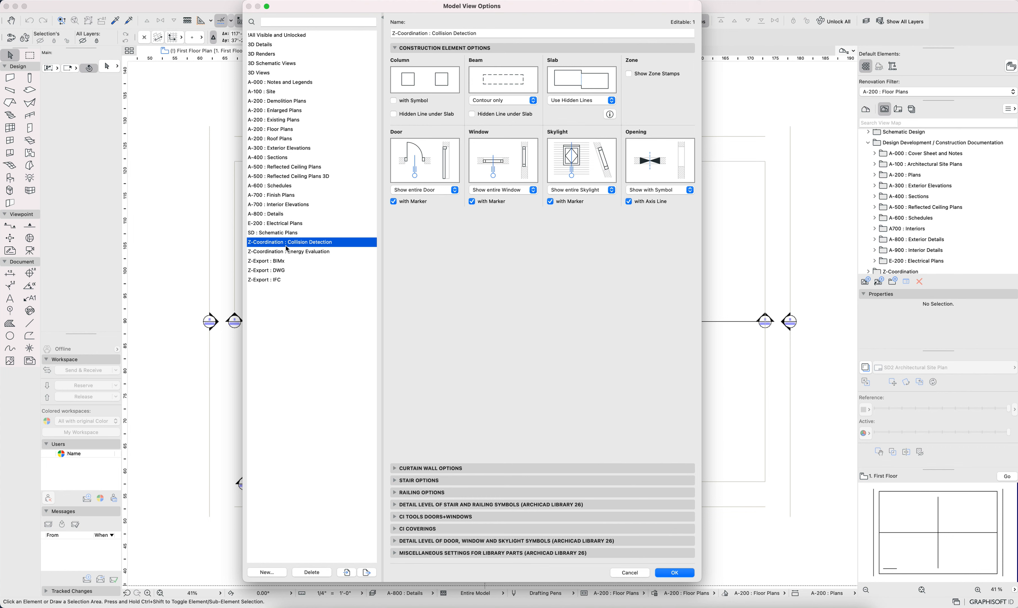
pyautogui.click(262, 37)
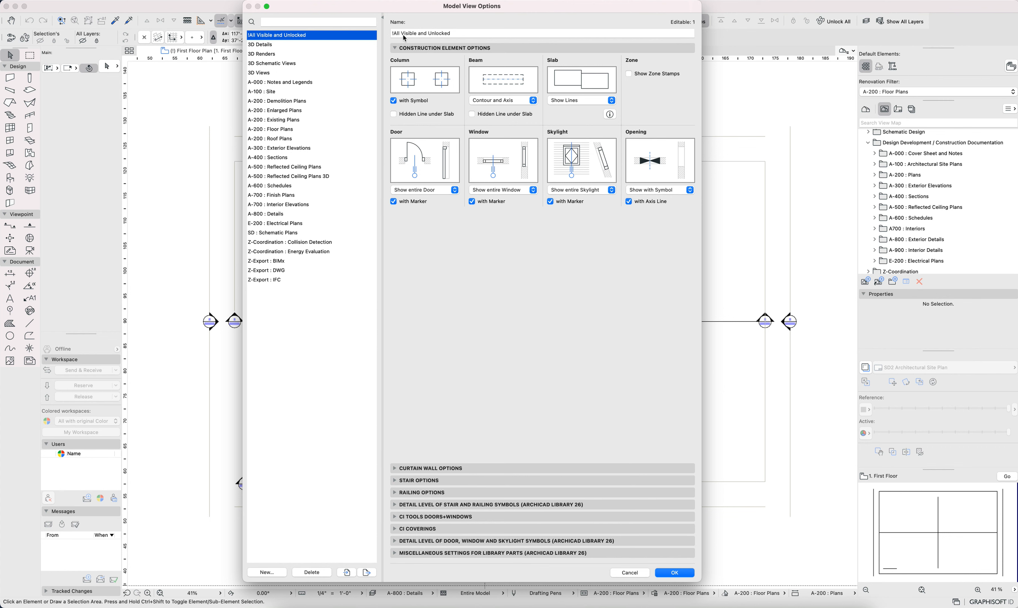
pyautogui.doubleClick(252, 39)
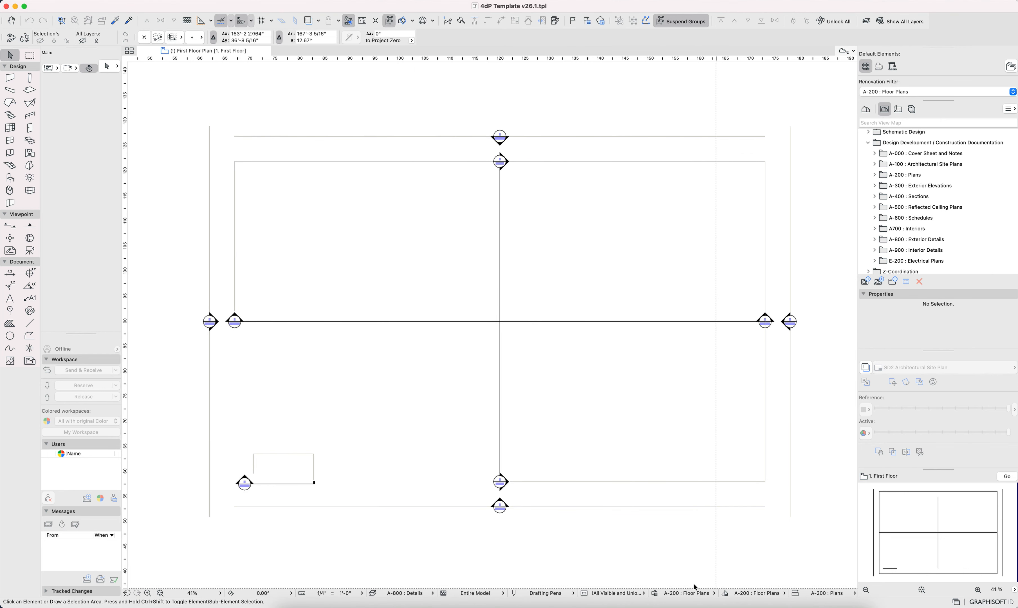
# - Examine the list of graphic override combinations and the rules of A-200 : Floor Plans, then close the dialog
pyautogui.click(655, 593)
pyautogui.scroll(-2, 601, 383)
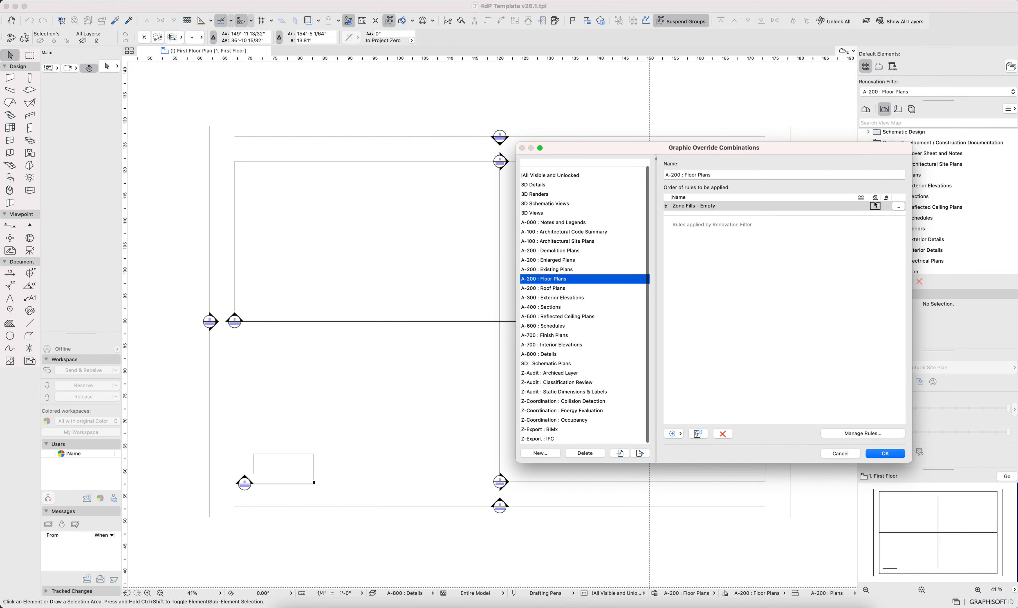
pyautogui.moveTo(827, 149); pyautogui.dragTo(722, 142)
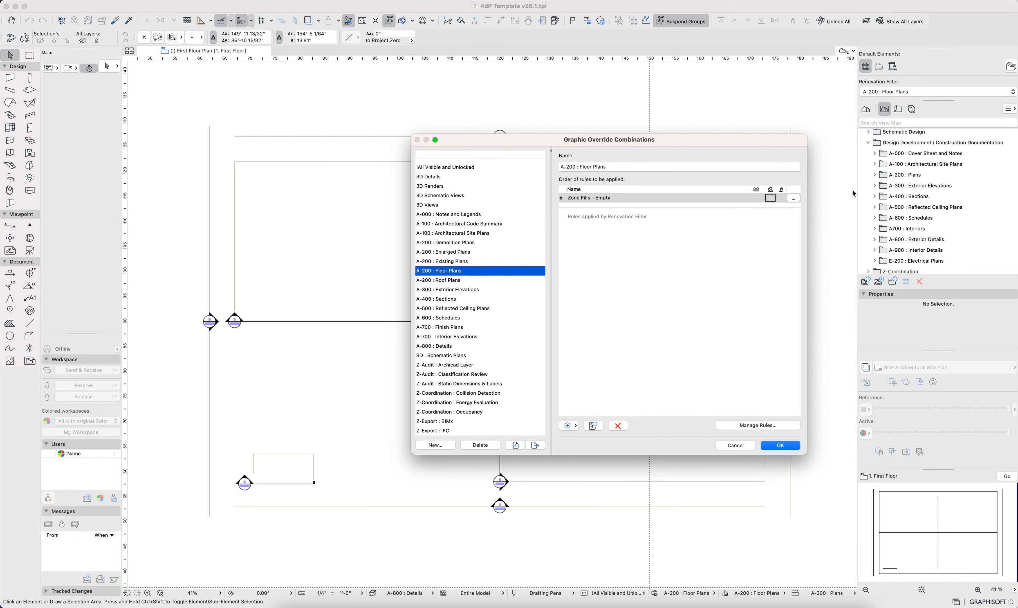
pyautogui.click(780, 445)
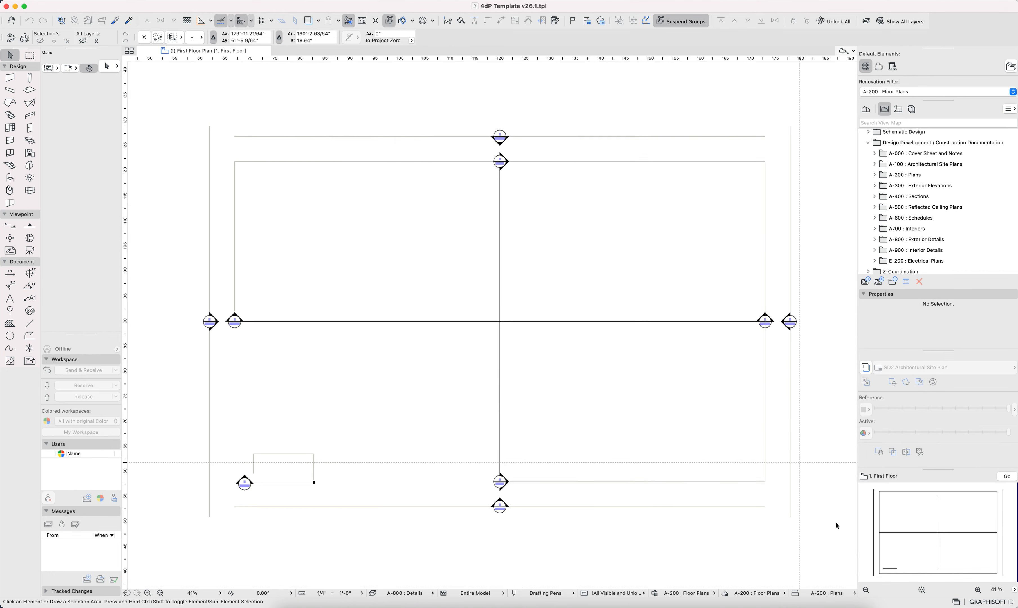
# - Look through the dimension settings behind the A-200 : Plans standard and leave them without changes
pyautogui.click(796, 595)
pyautogui.scroll(-2, 213, 254)
pyautogui.scroll(-5, 211, 255)
pyautogui.scroll(8, 211, 258)
pyautogui.press('Escape')
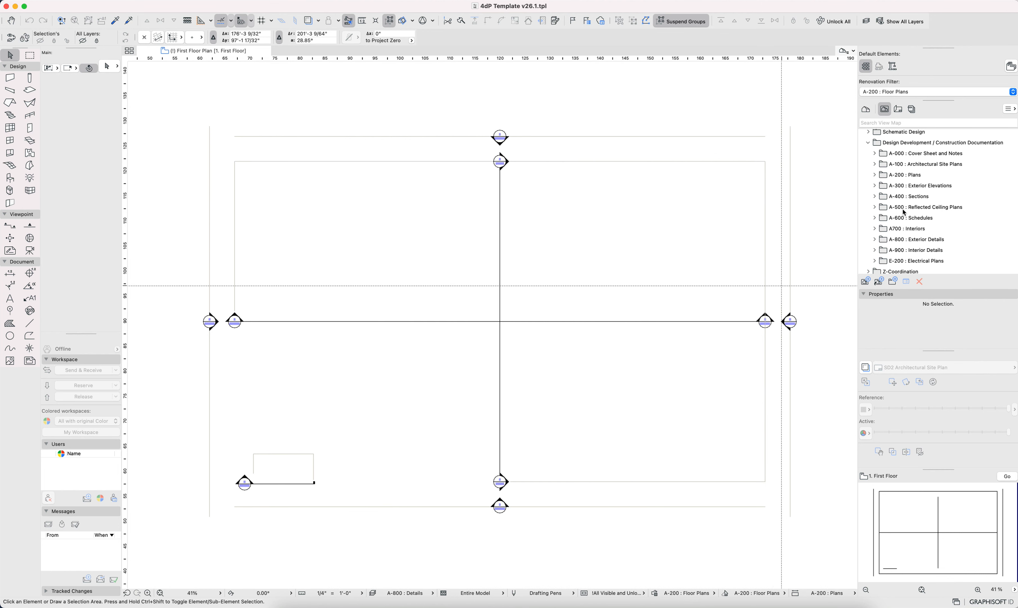
pyautogui.scroll(1, 904, 213)
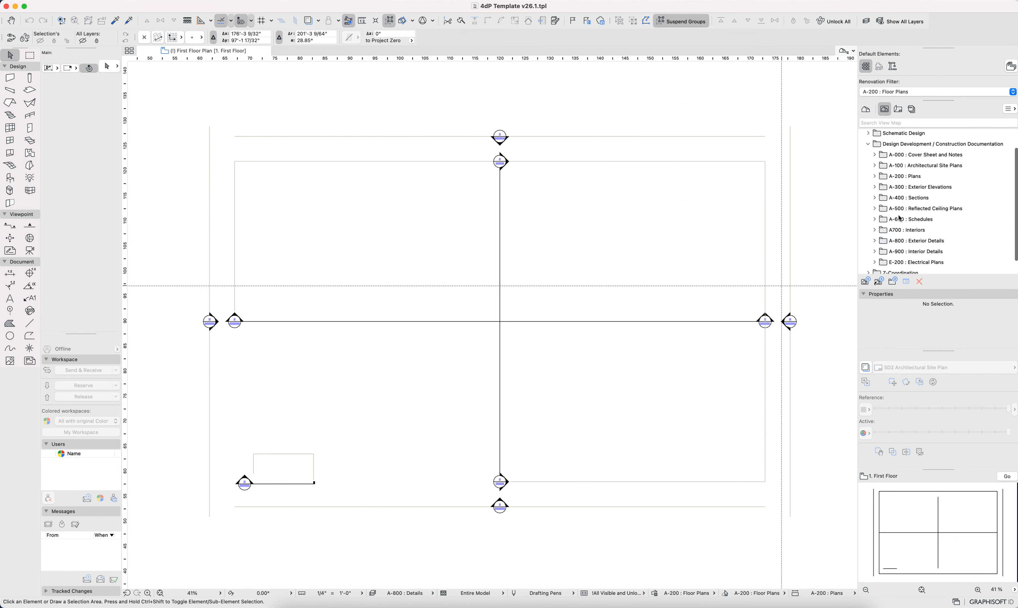
# - Show the Layout Book, expand the Floor Plans subset of A-2 Plans and select the A-2.11 Basement Plan layout
pyautogui.click(899, 110)
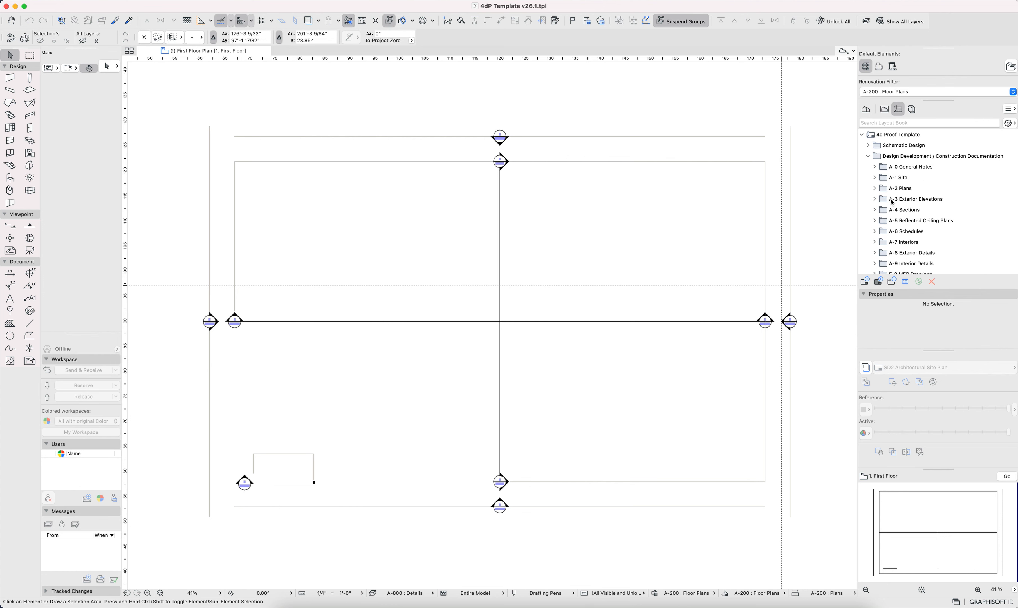
pyautogui.click(876, 188)
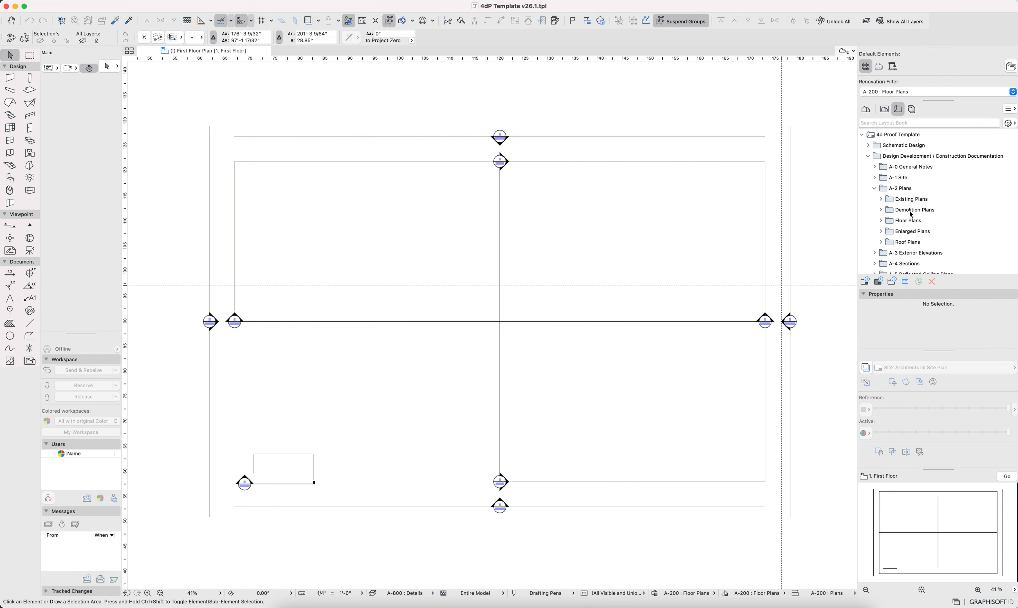
pyautogui.click(880, 220)
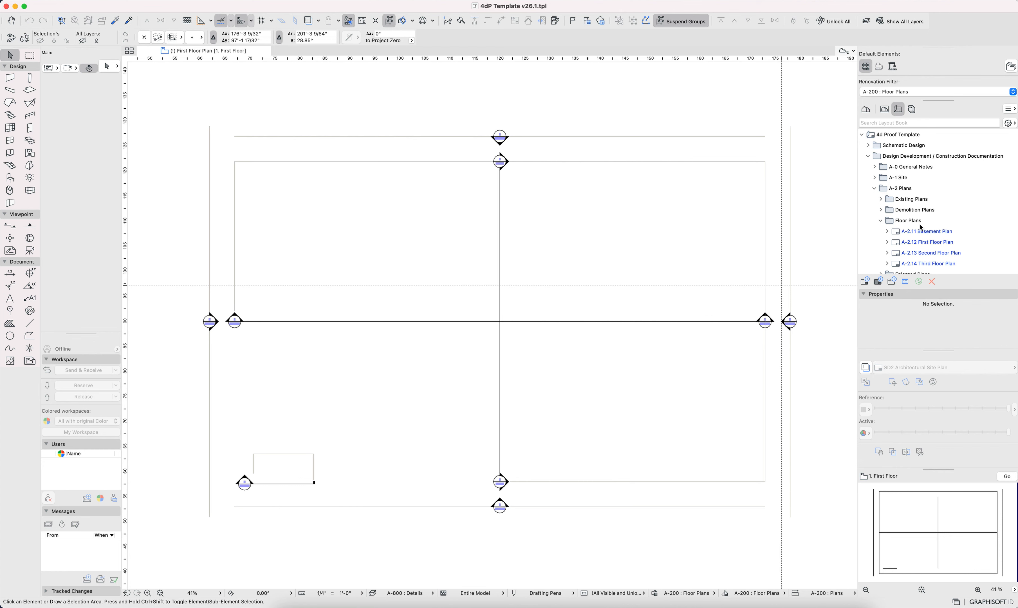
pyautogui.scroll(-3, 919, 225)
pyautogui.click(918, 204)
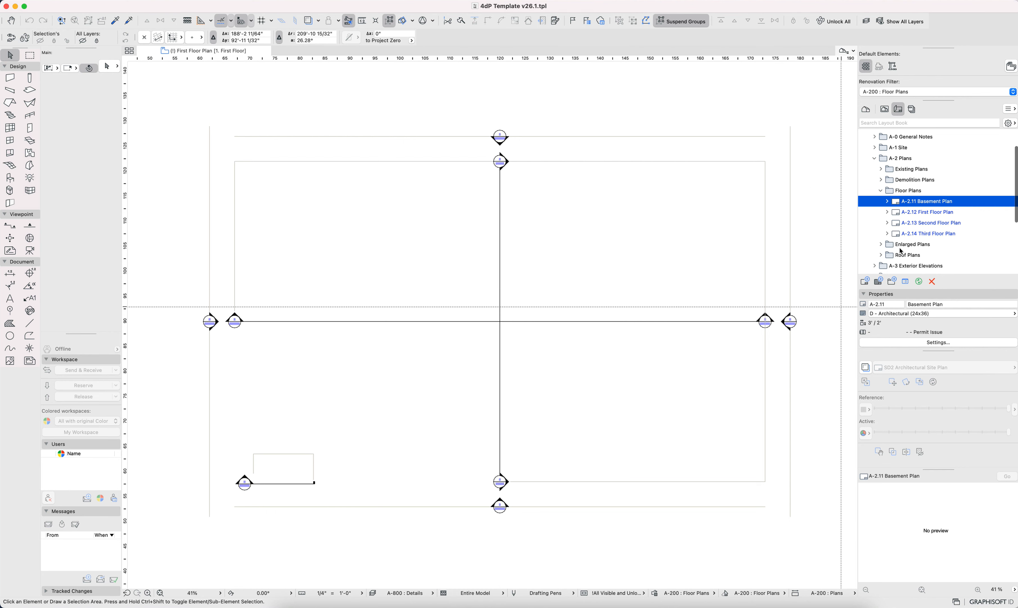
# - Expand the Masters folder and open the D - Architectural (24x36) master layout at its title block
pyautogui.scroll(-5, 910, 219)
pyautogui.click(868, 268)
pyautogui.scroll(-4, 913, 235)
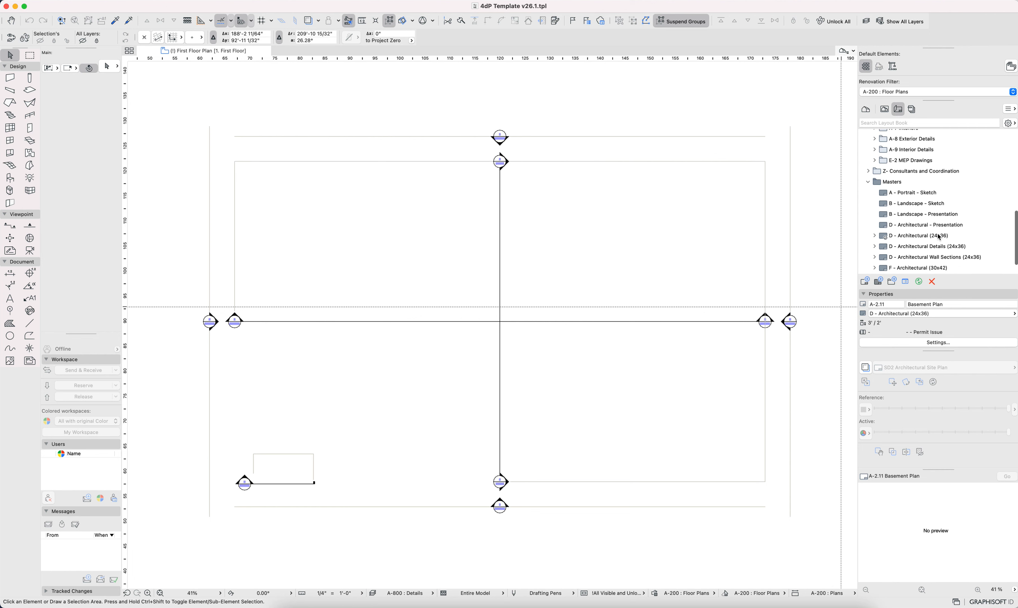
pyautogui.scroll(-1, 938, 246)
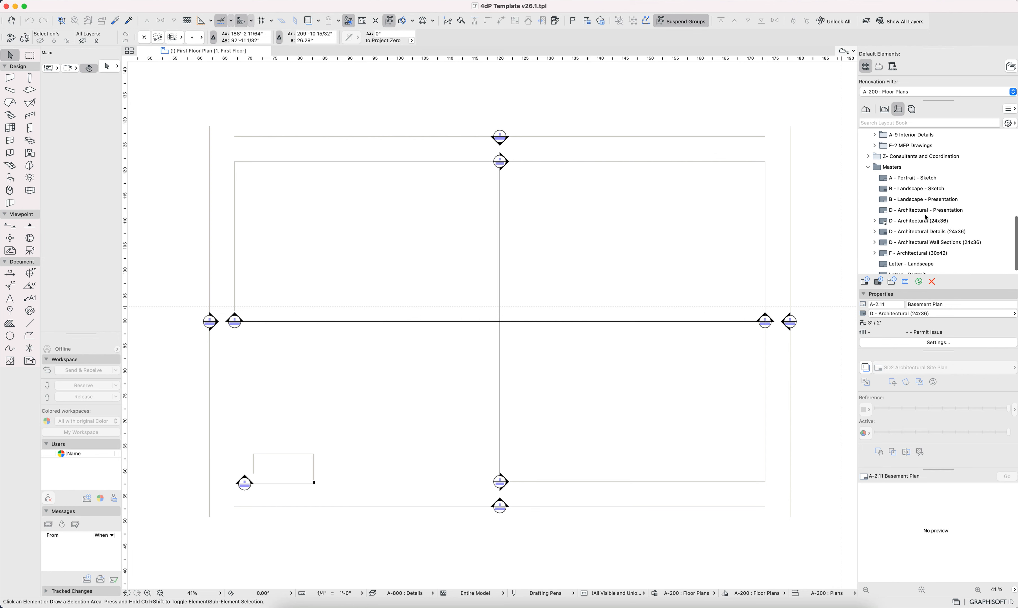
pyautogui.doubleClick(915, 223)
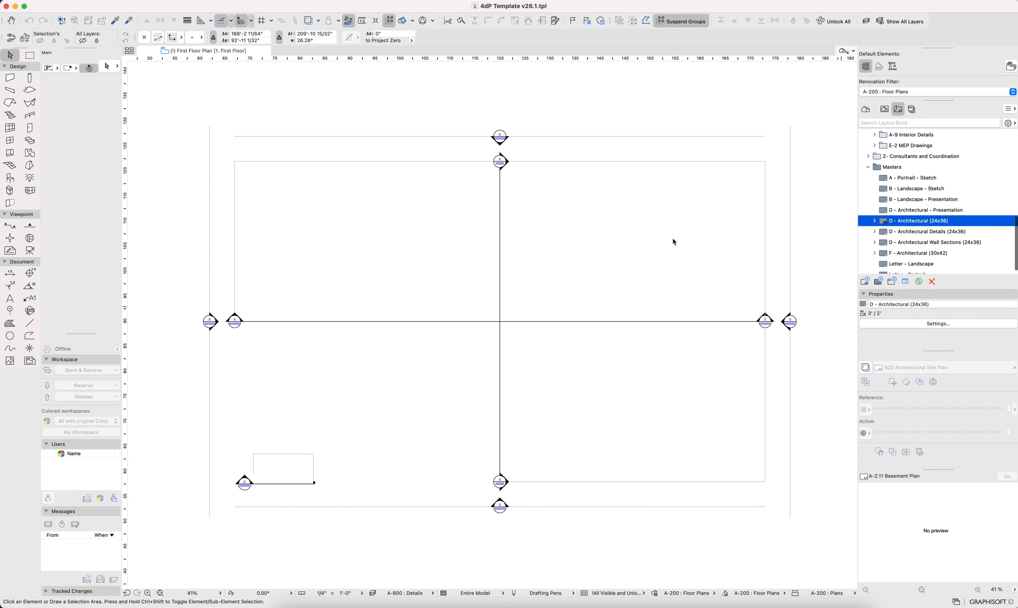
pyautogui.hscroll(5, 754, 228)
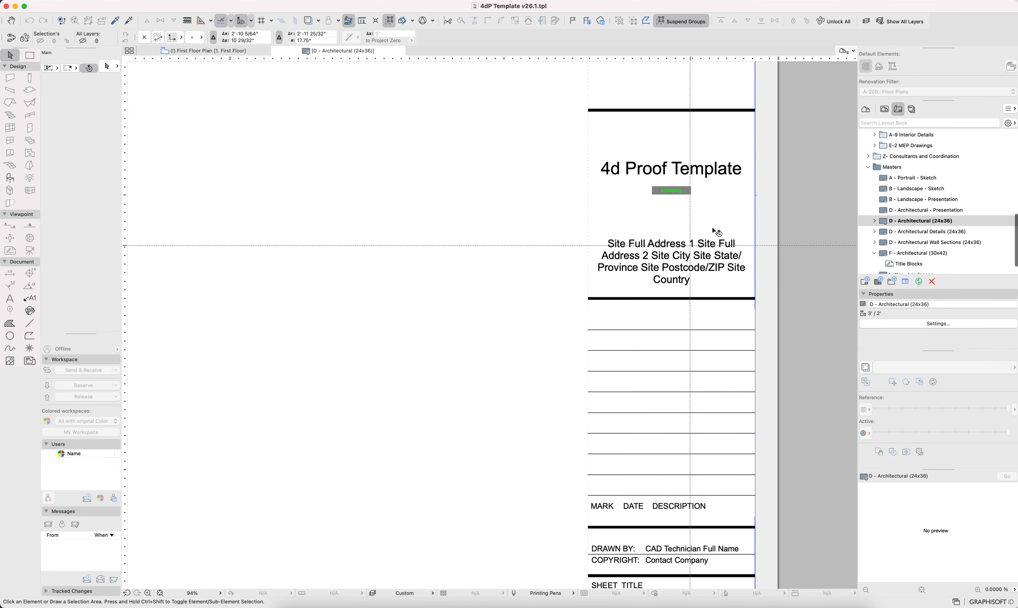
# - Select the Title Blocks drawing on the D - Architectural (24x36) master layout and open its source view
pyautogui.click(698, 242)
pyautogui.scroll(-5, 685, 225)
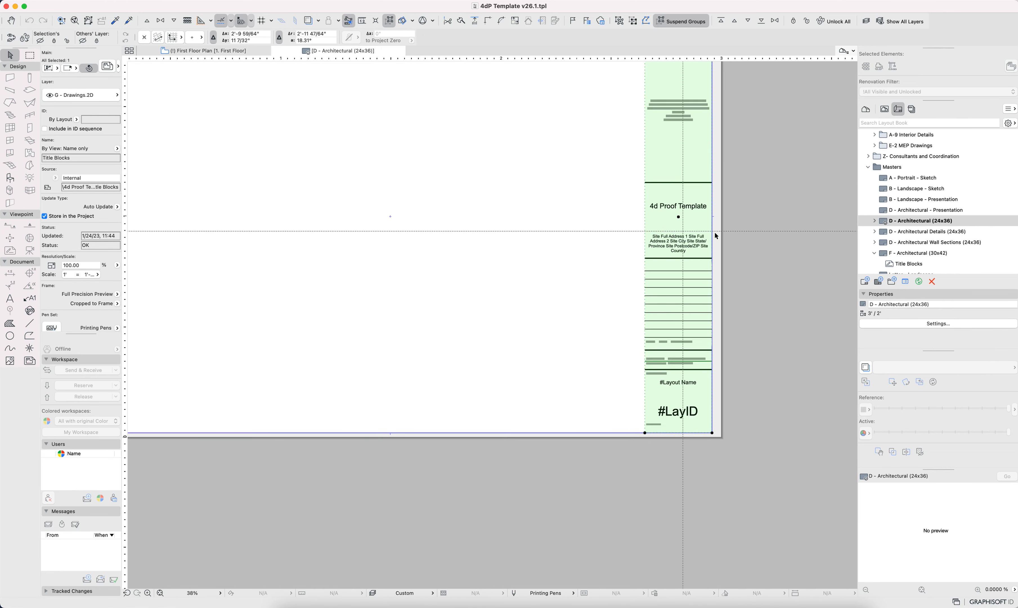
pyautogui.moveTo(696, 207); pyautogui.dragTo(685, 348, button='middle')
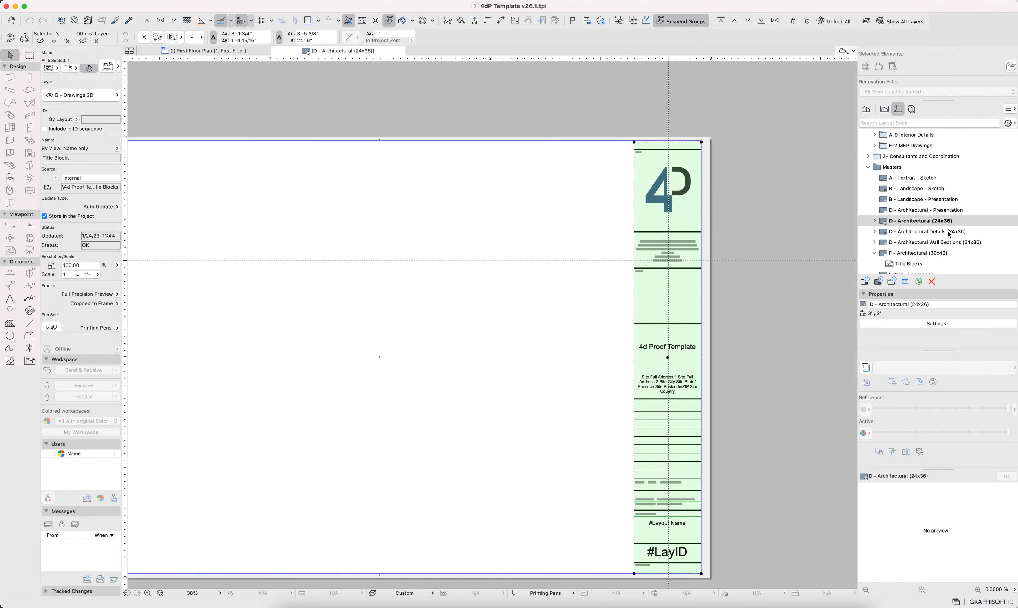
pyautogui.rightClick(664, 294)
pyautogui.click(703, 326)
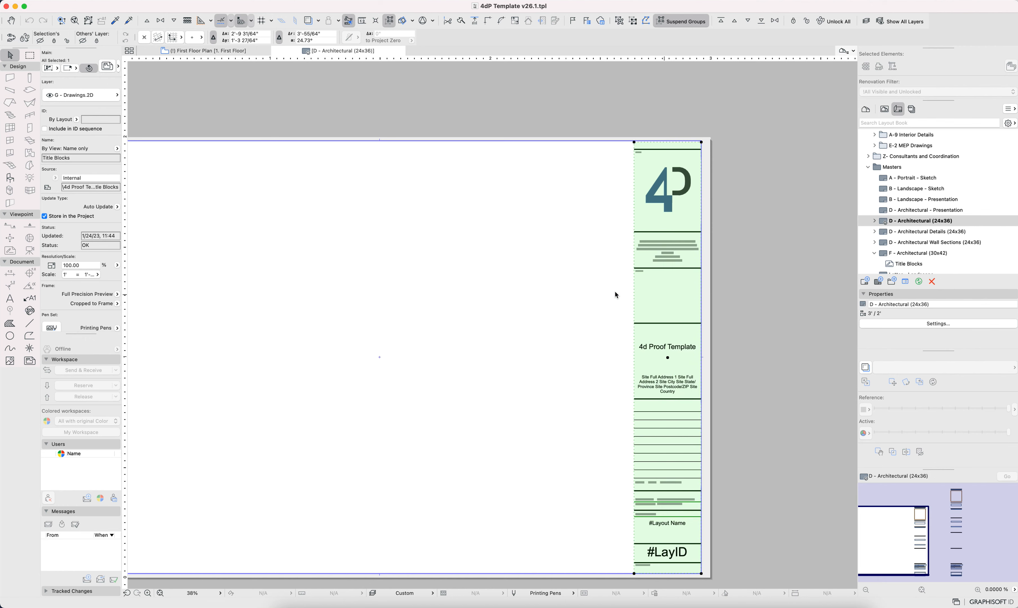
pyautogui.scroll(-10, 674, 286)
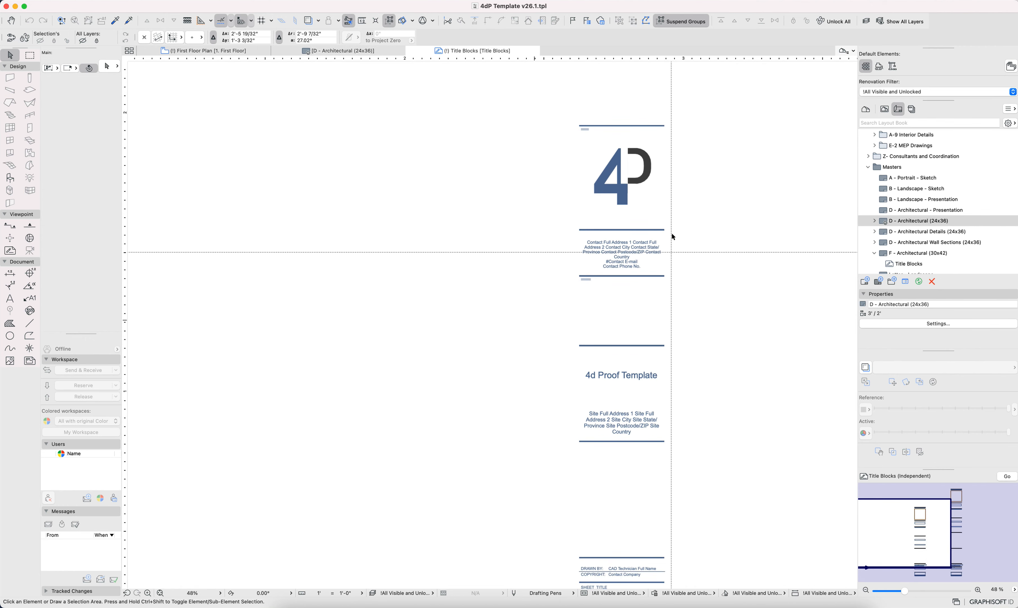
# - Select all title block elements in the Title Blocks worksheet to inspect them, then clear the selection
pyautogui.moveTo(720, 152); pyautogui.dragTo(598, 363)
pyautogui.scroll(1, 615, 264)
pyautogui.scroll(1, 616, 265)
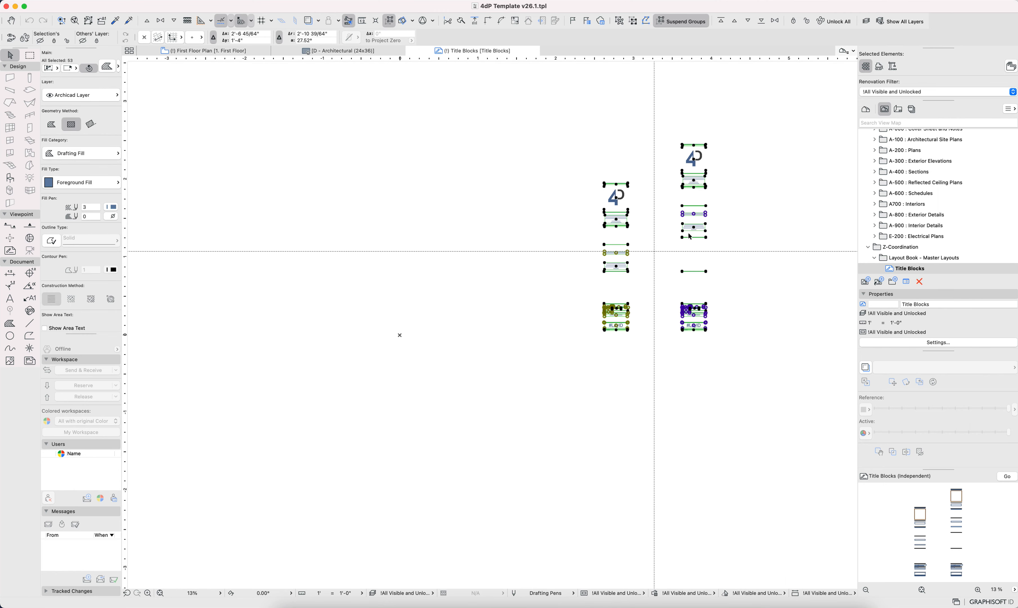
pyautogui.click(707, 245)
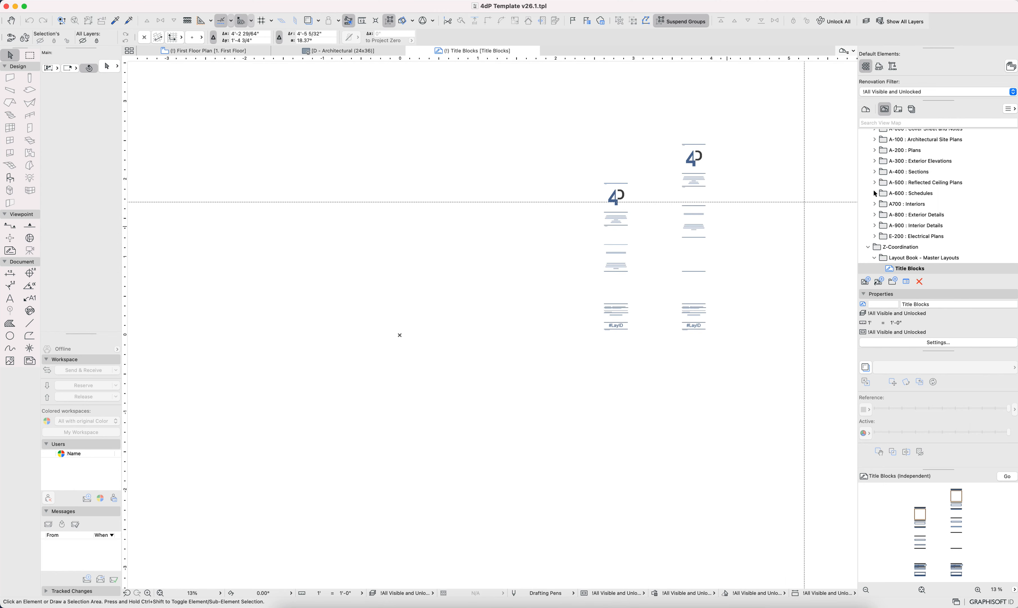
pyautogui.scroll(-2, 914, 227)
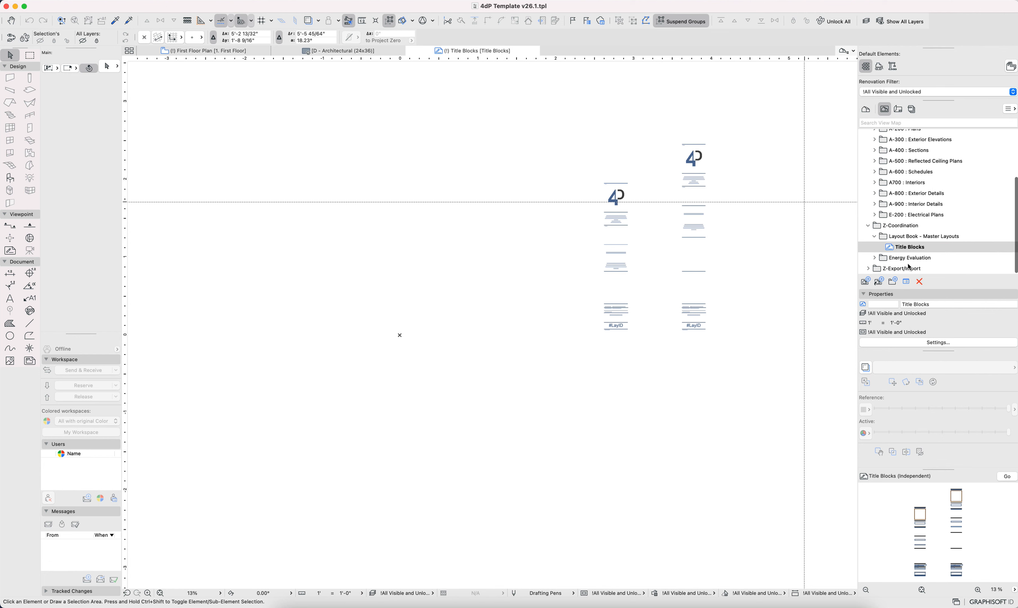
# - Return to the Layout Book and view the D - Architectural Details (24x36) and D - Architectural Wall Sections (24x36) master layouts
pyautogui.click(899, 109)
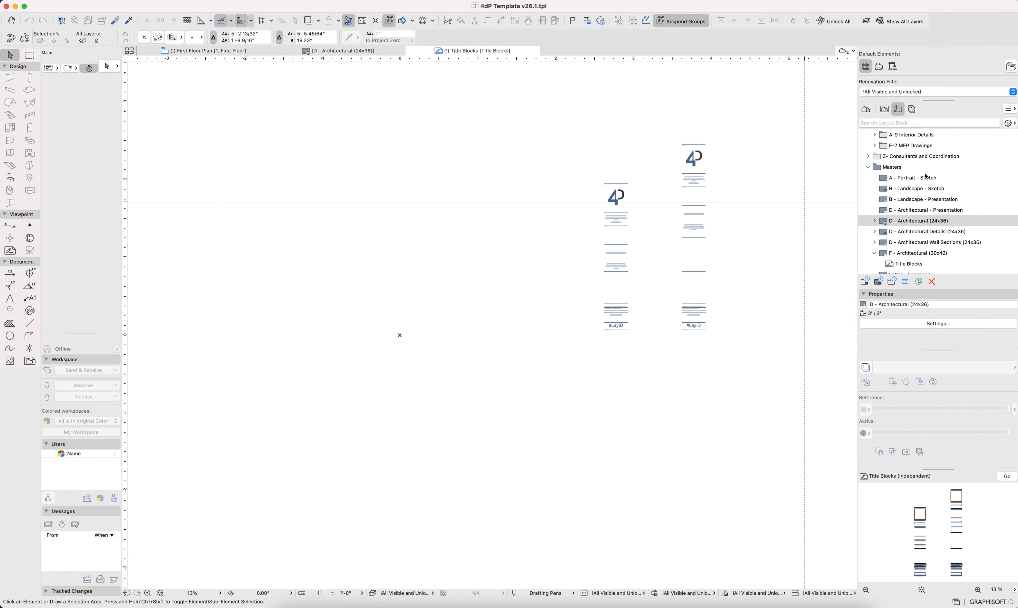
pyautogui.doubleClick(924, 235)
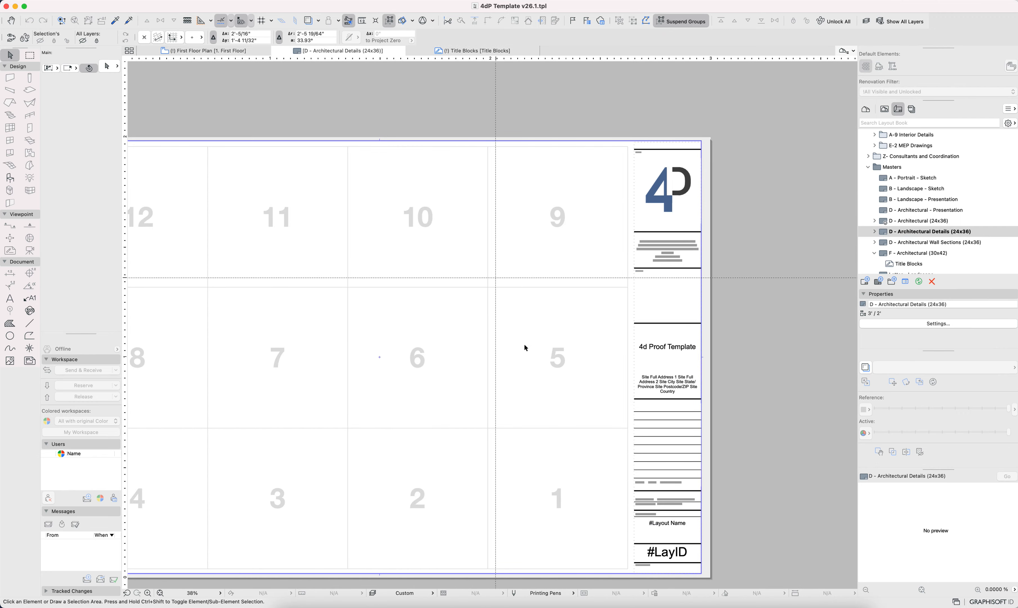
pyautogui.moveTo(577, 352); pyautogui.dragTo(643, 323, button='middle')
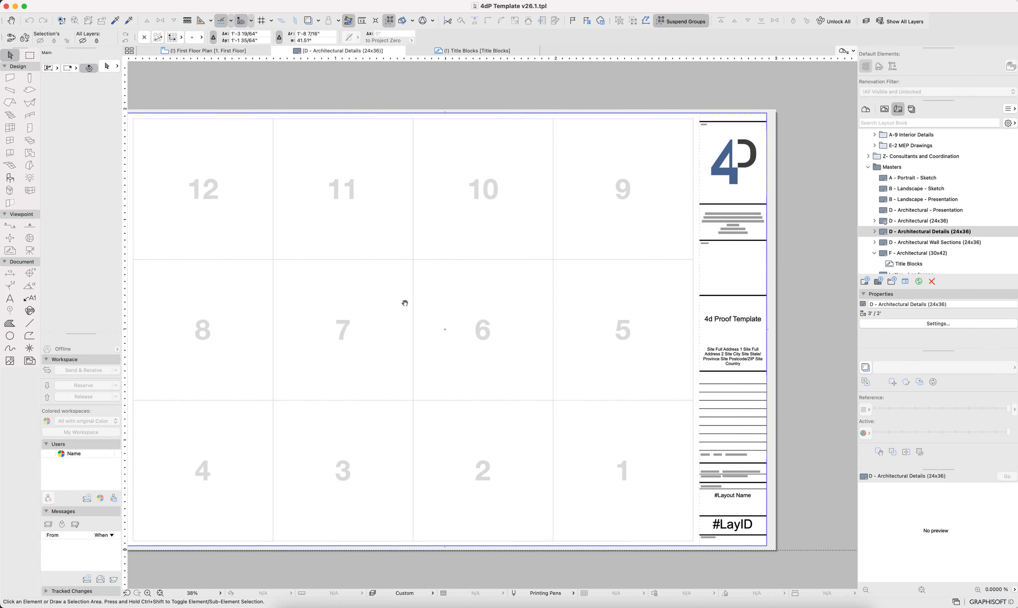
pyautogui.doubleClick(912, 242)
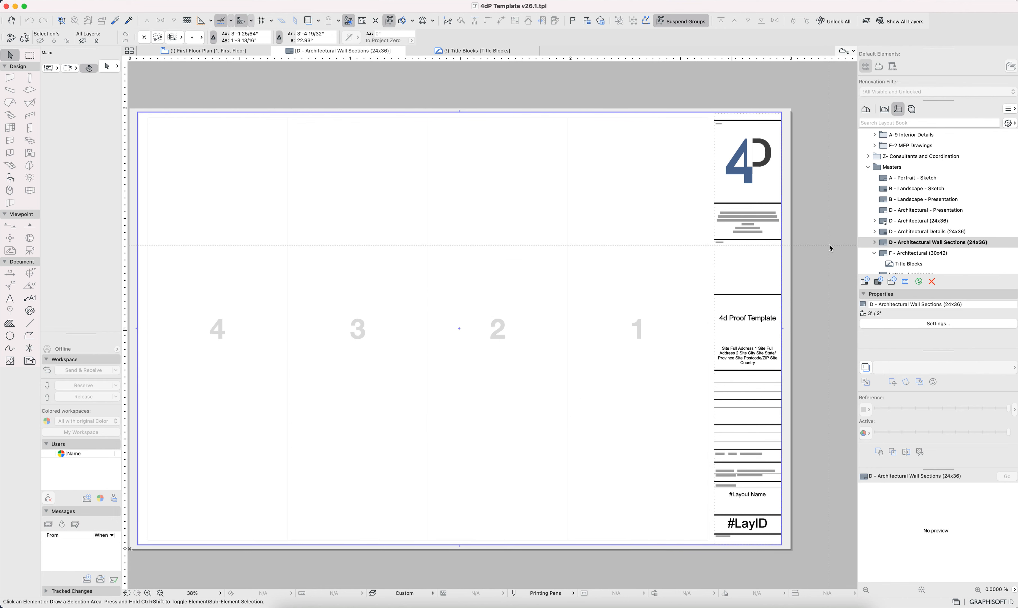
# - Show the Project Map, expand Details and open the independent A-8 Foundation Details viewpoint
pyautogui.click(866, 109)
pyautogui.scroll(-3, 917, 221)
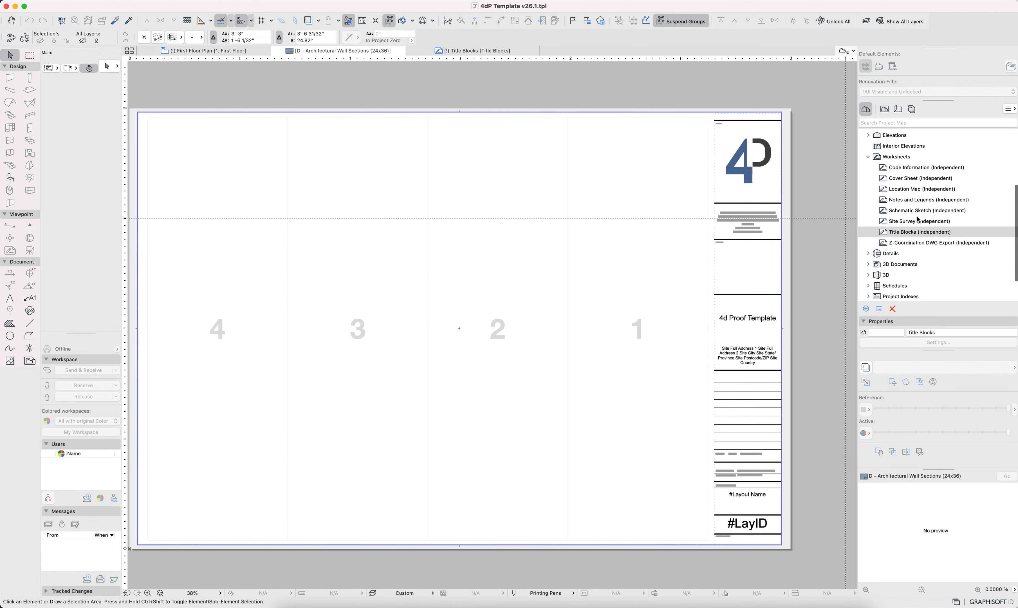
pyautogui.click(868, 253)
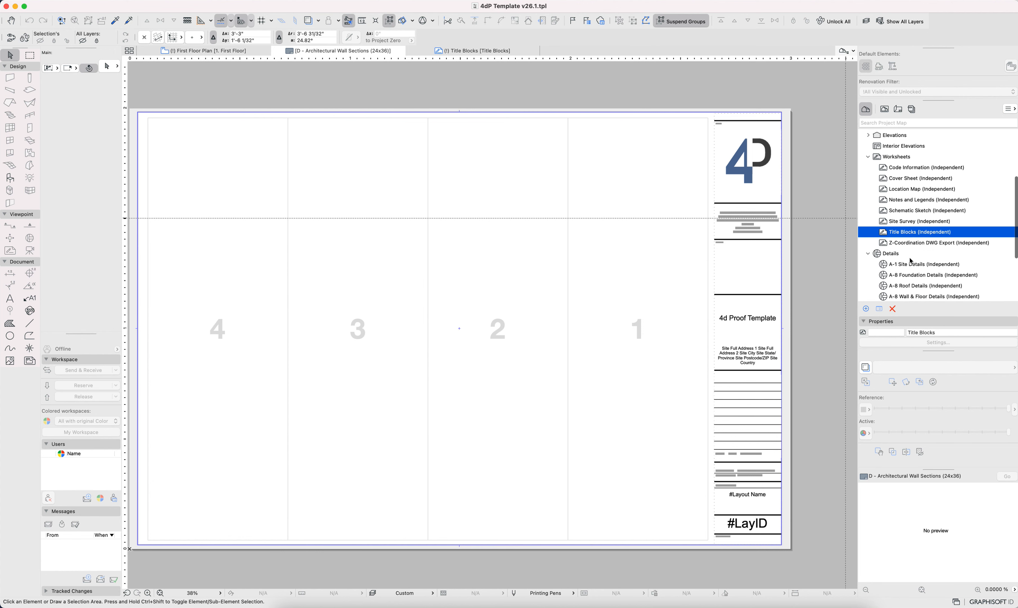
pyautogui.scroll(-2, 911, 260)
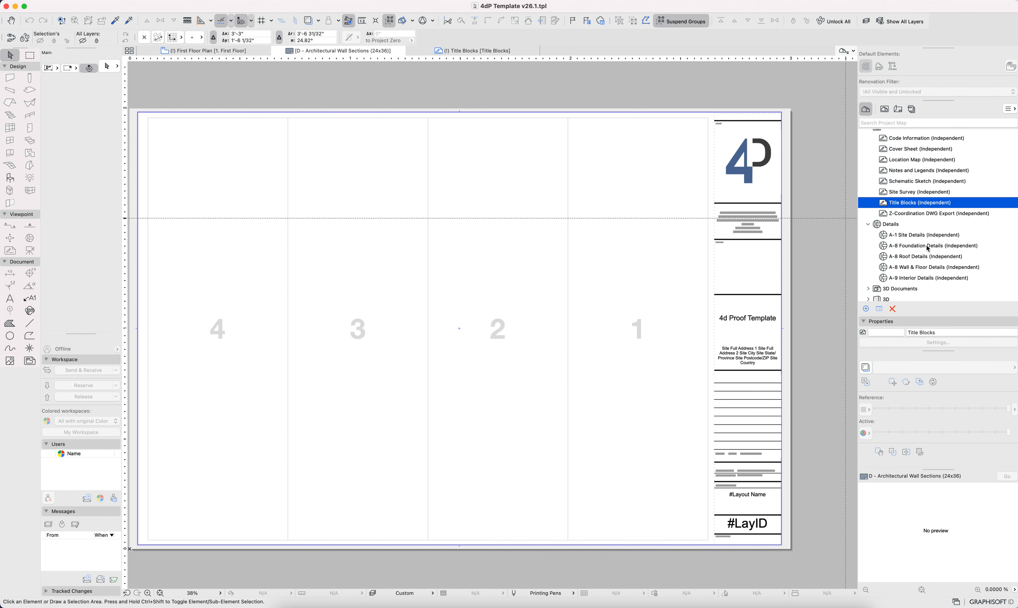
pyautogui.click(906, 238)
pyautogui.click(907, 247)
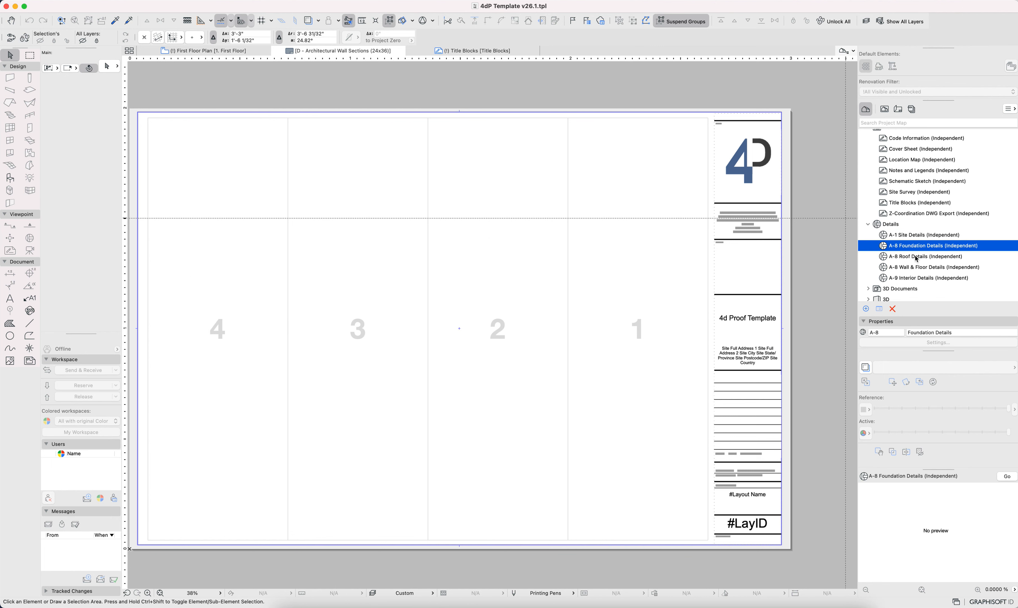
pyautogui.doubleClick(908, 247)
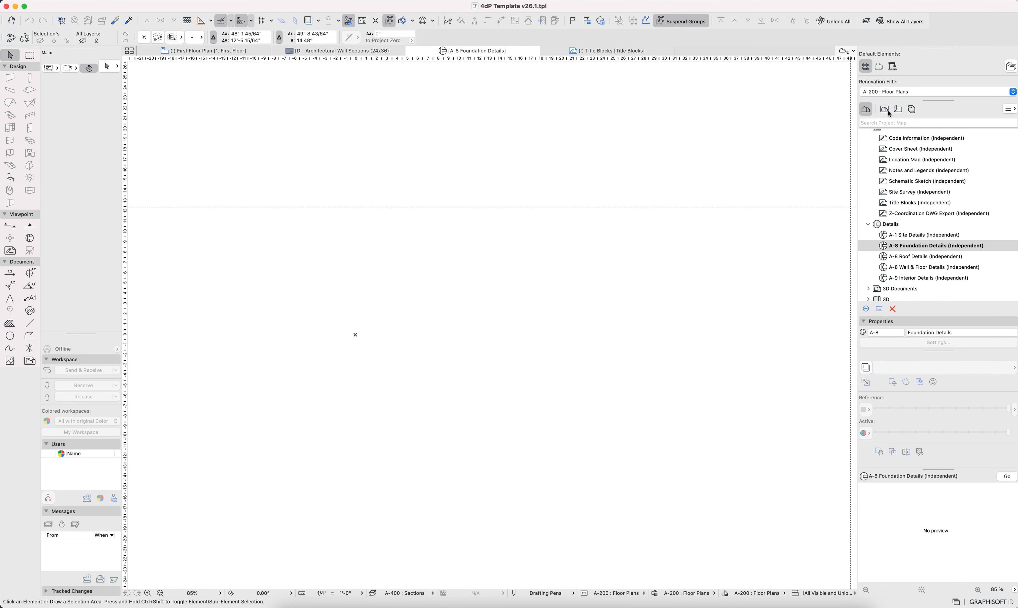
# - Show the View Map and expand the A-800 : Exterior Details and A-900 : Interior Details folders
pyautogui.click(885, 110)
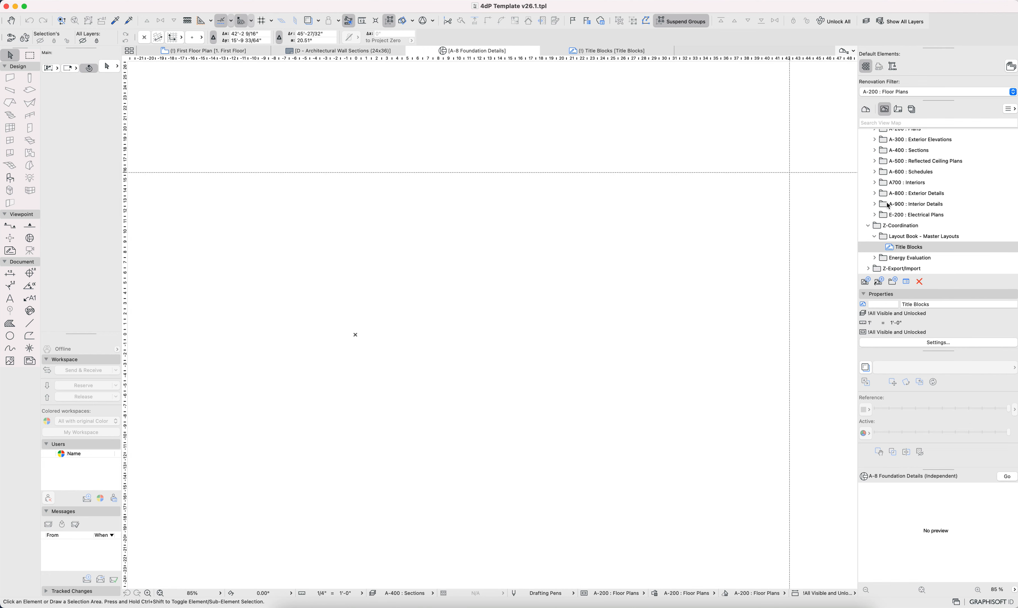
pyautogui.click(877, 195)
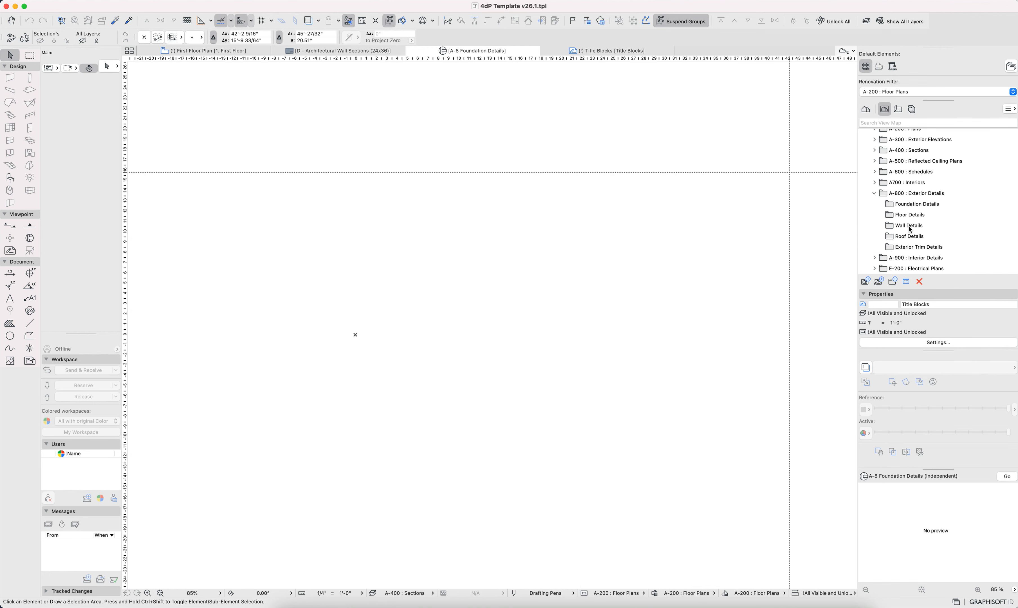
pyautogui.click(876, 258)
pyautogui.scroll(-2, 936, 229)
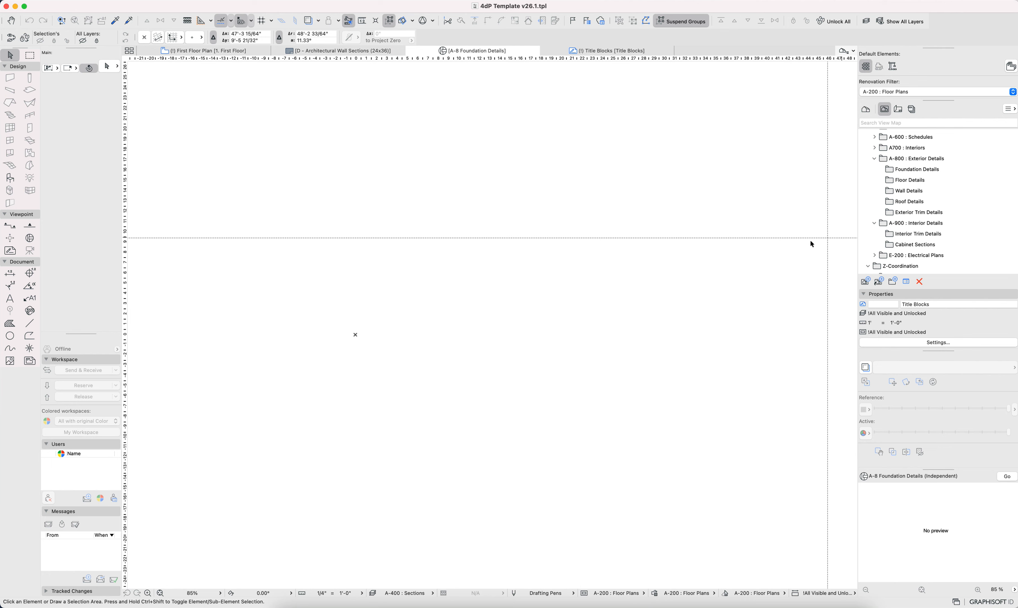
# - Start saving the current view in the Exterior Trim Details folder with the A-800 : Details layer combination
pyautogui.rightClick(904, 213)
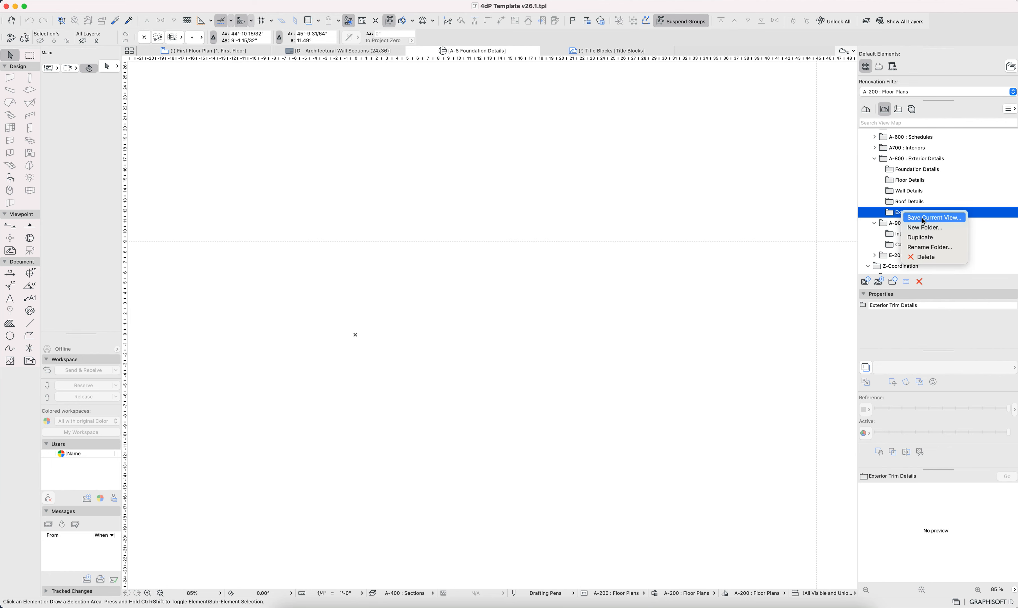
pyautogui.click(924, 217)
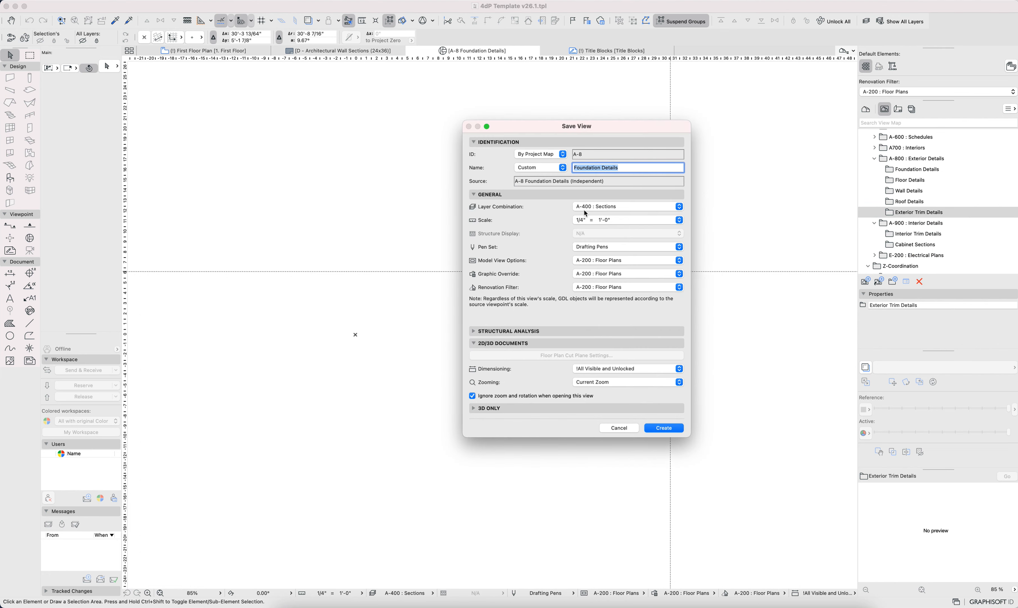
pyautogui.click(584, 211)
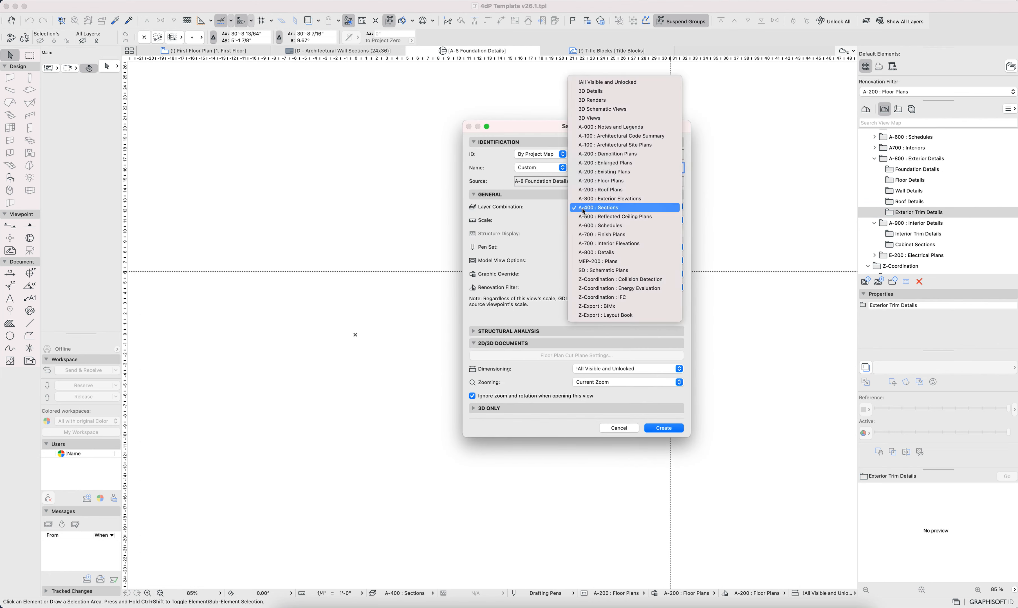
pyautogui.click(613, 255)
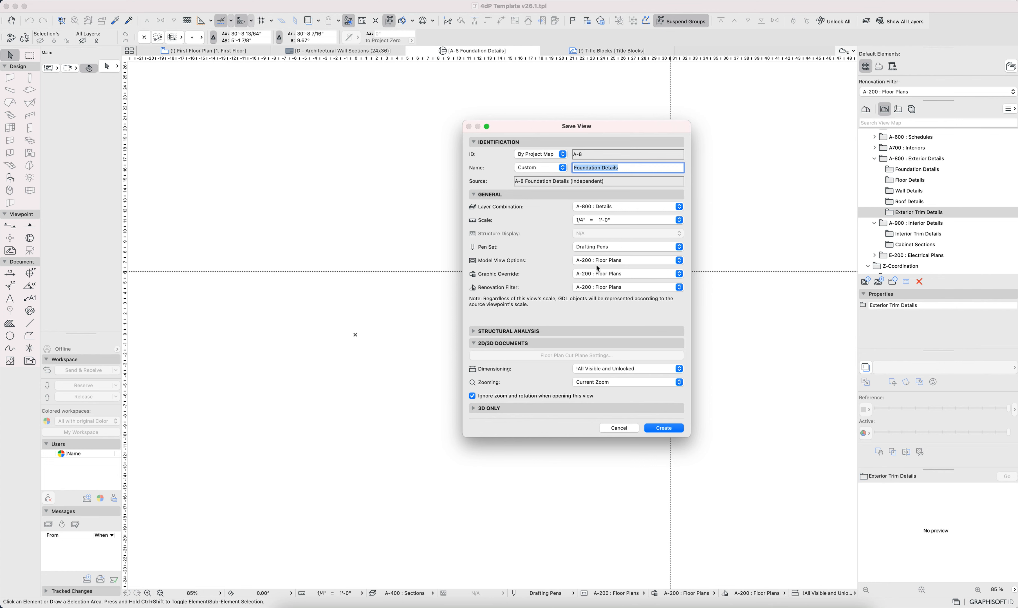
# - Set the view's model view options, graphic override and renovation filter to A-800 : Details and its scale to 1 1/2" = 1'-0"
pyautogui.click(595, 265)
pyautogui.click(605, 342)
pyautogui.click(595, 273)
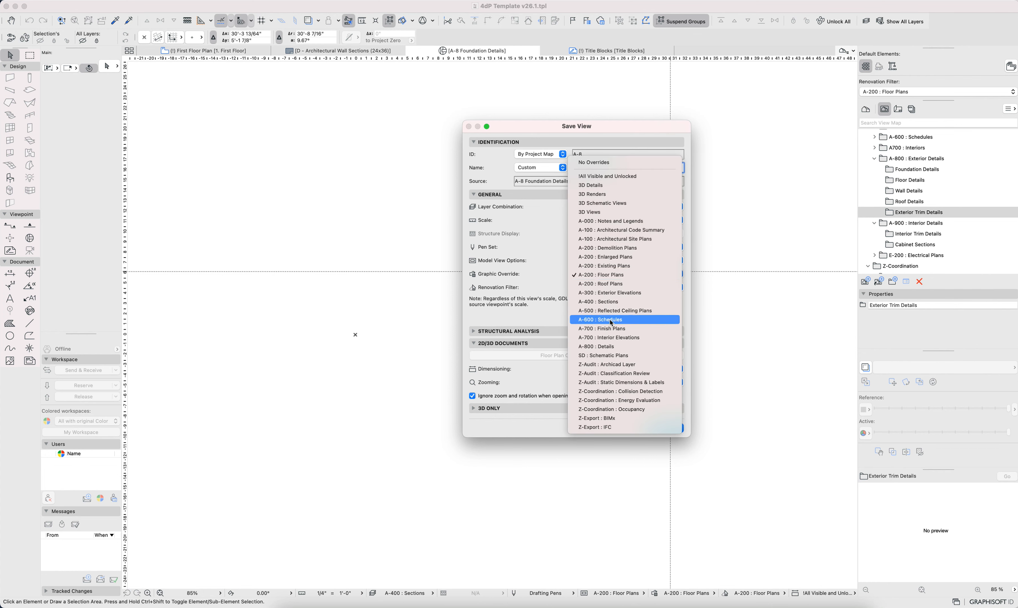
pyautogui.click(608, 348)
pyautogui.click(593, 221)
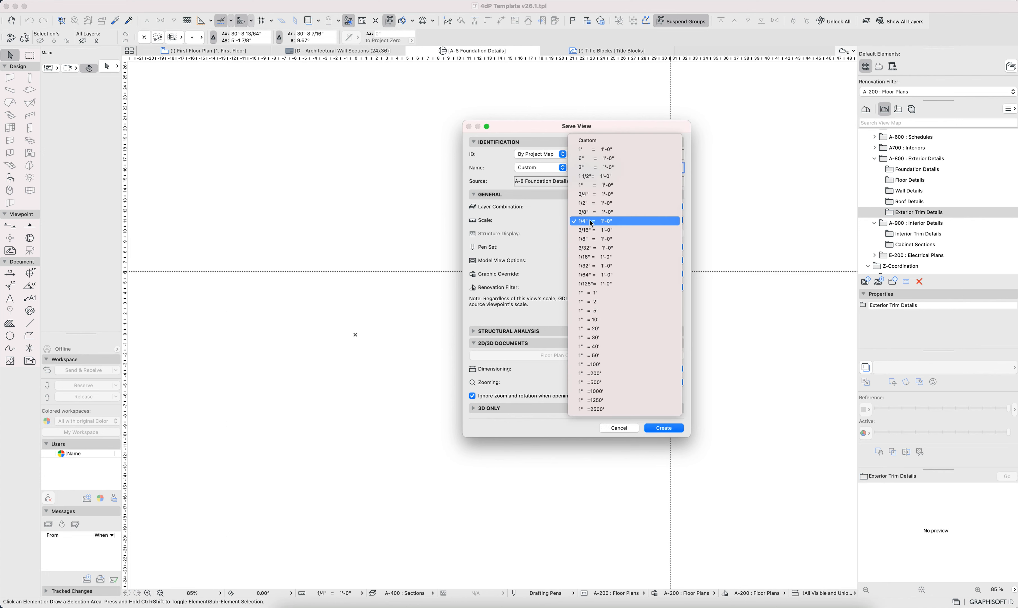
pyautogui.click(597, 177)
pyautogui.click(603, 287)
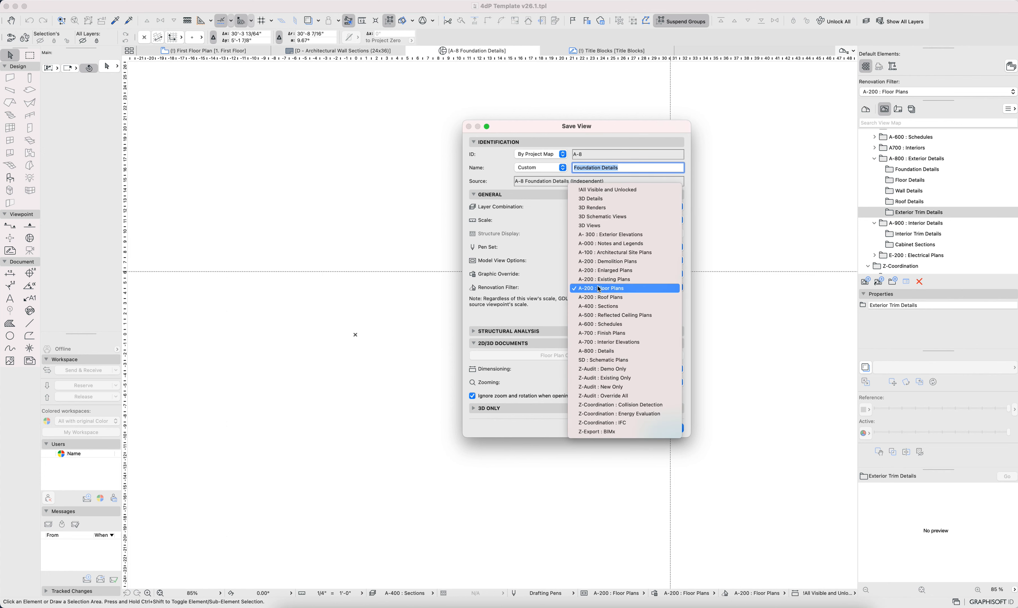
pyautogui.click(607, 351)
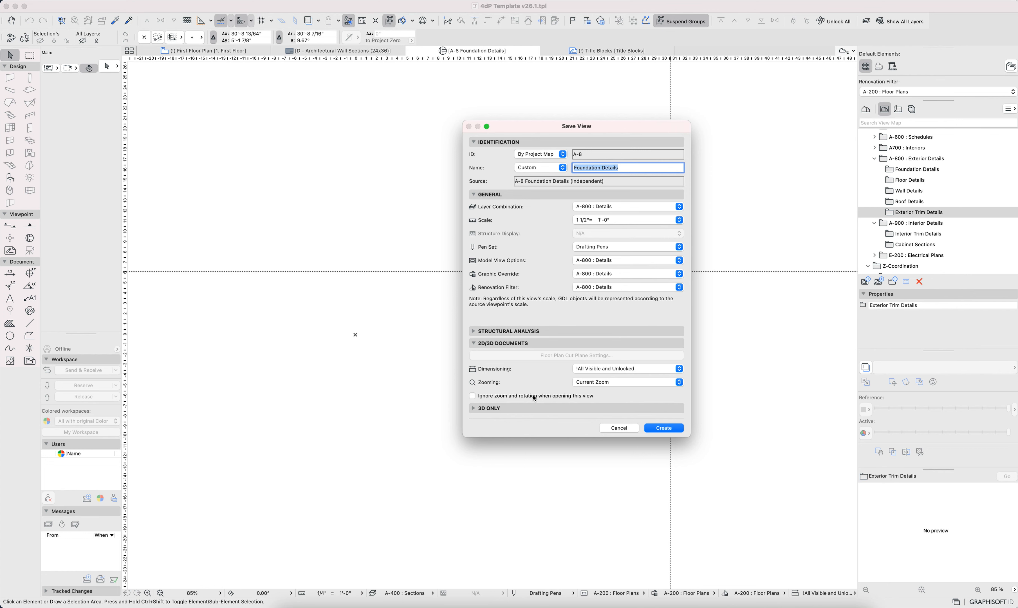
# - Store the current zoom with the view instead of ignoring it, and create the view as Cornice Detail
pyautogui.click(597, 382)
pyautogui.click(598, 384)
pyautogui.write('Coonice Detail')
pyautogui.press('Return')
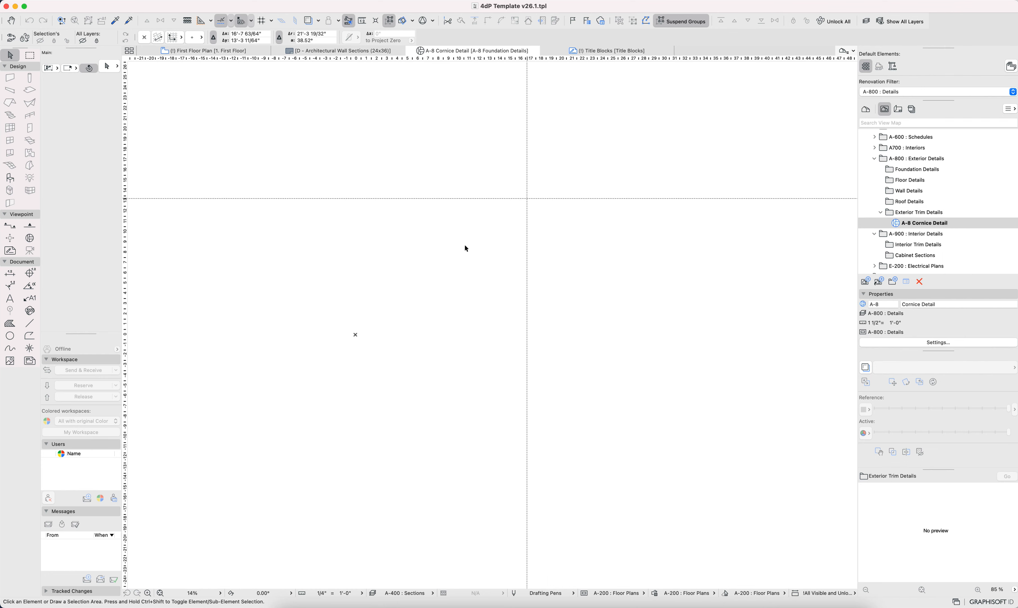
# - Save another area of the Foundation Details drawing as a view named parapet cap in the Exterior Trim Details folder
pyautogui.hscroll(10, 559, 283)
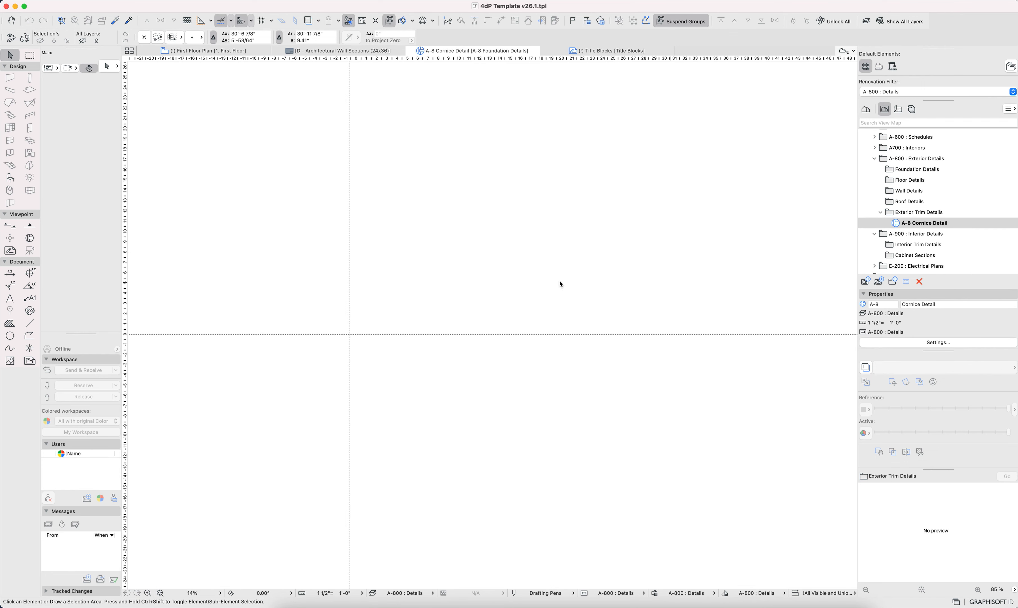
pyautogui.hscroll(5, 528, 308)
pyautogui.rightClick(922, 212)
pyautogui.click(938, 222)
pyautogui.write('parapet cap')
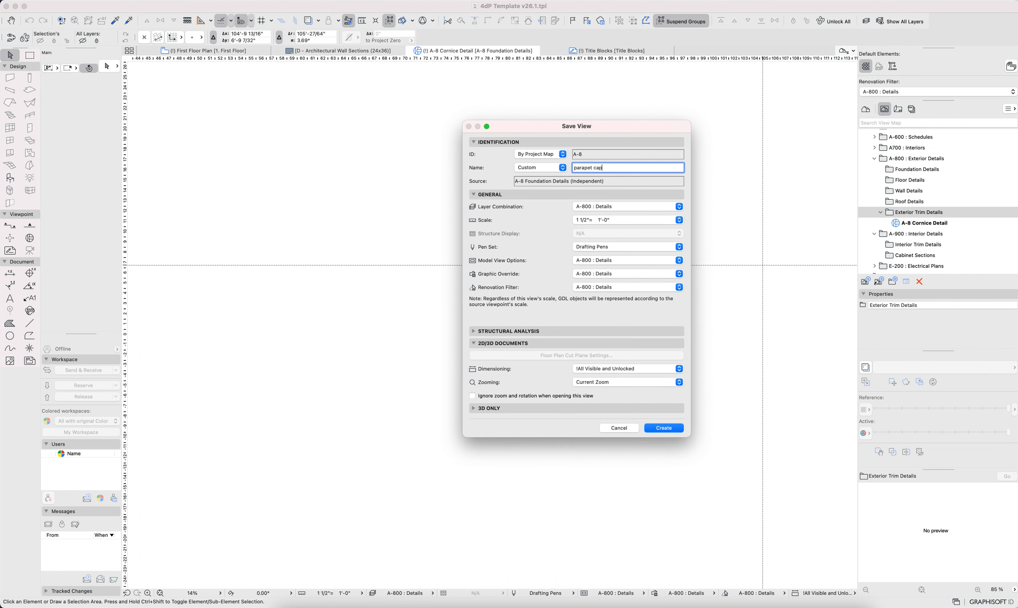
pyautogui.press('Return')
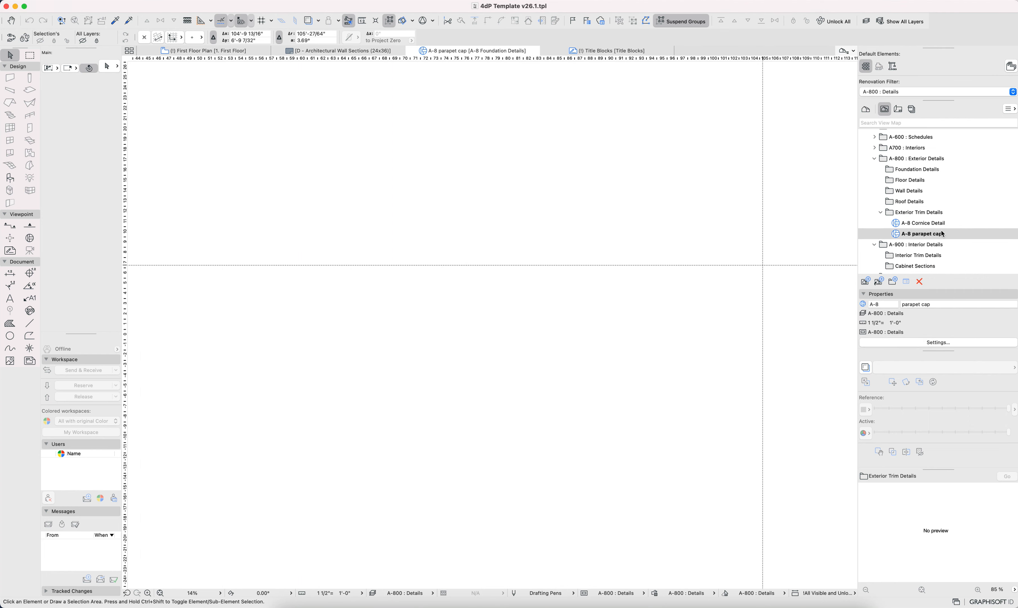
# - Switch between the Cornice Detail and parapet cap views, then delete both from the Exterior Trim Details folder
pyautogui.press('Up')
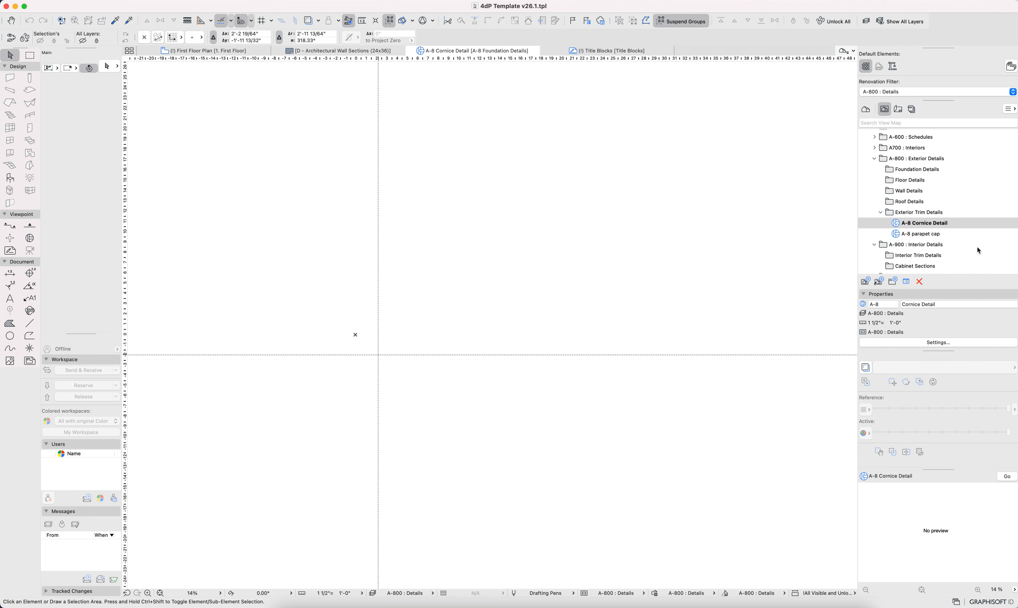
pyautogui.click(926, 234)
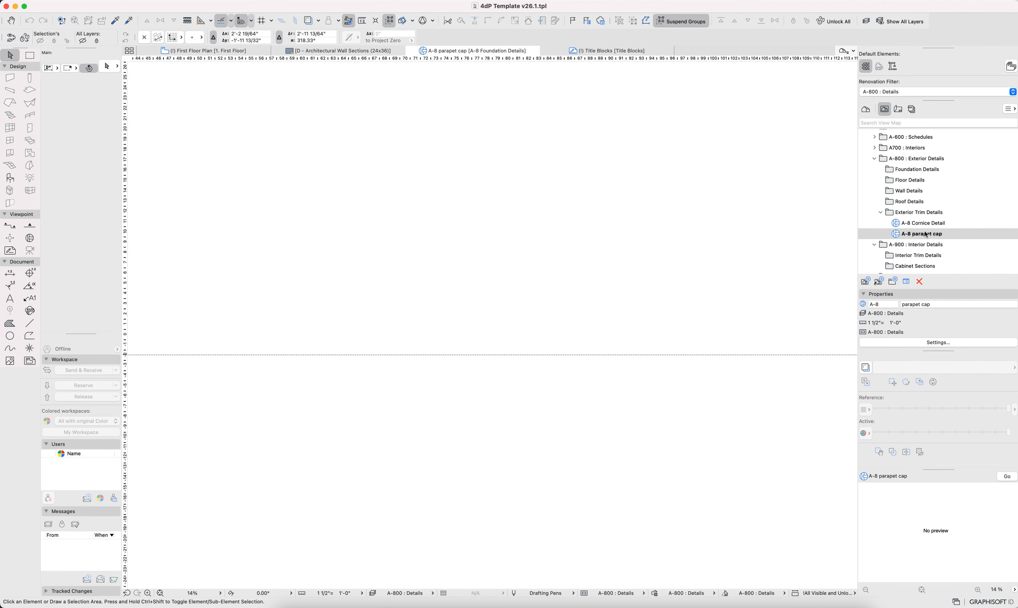
pyautogui.keyDown('shift'); pyautogui.click(903, 223); pyautogui.keyUp('shift')
pyautogui.click(920, 282)
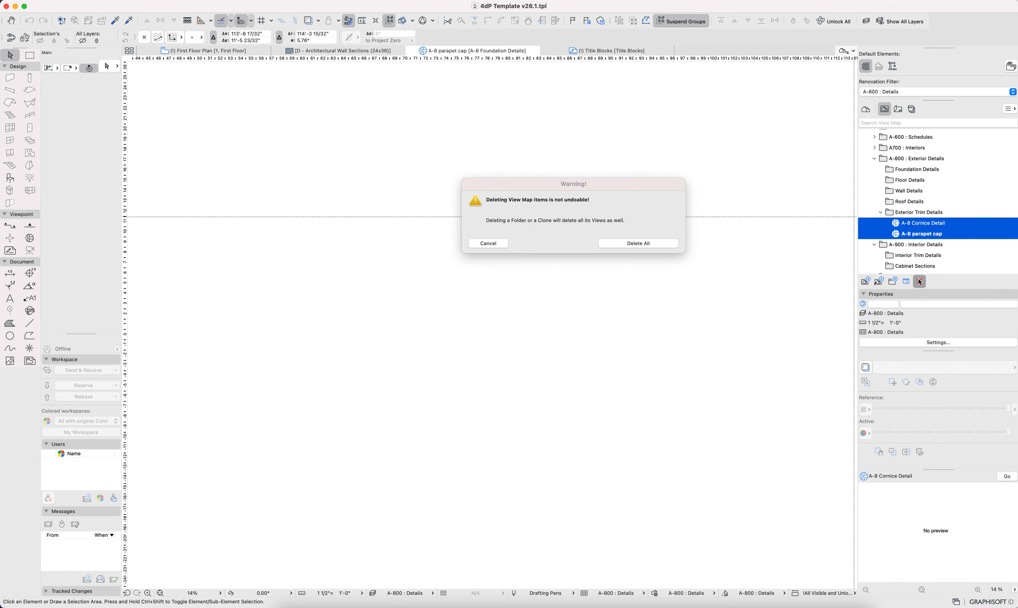
pyautogui.click(638, 243)
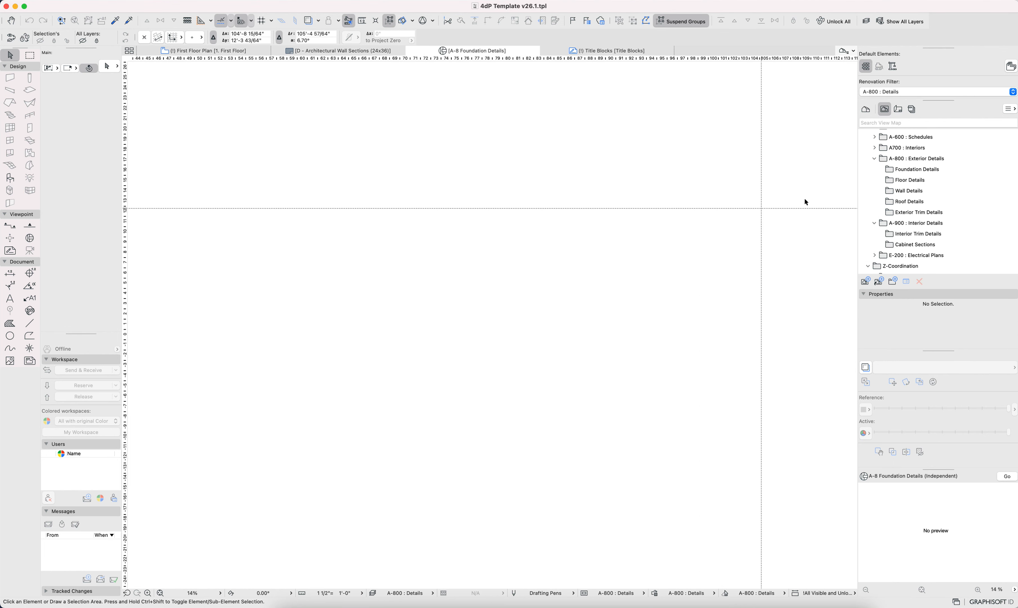
# - Show the Layout Book again at its master layouts
pyautogui.click(898, 110)
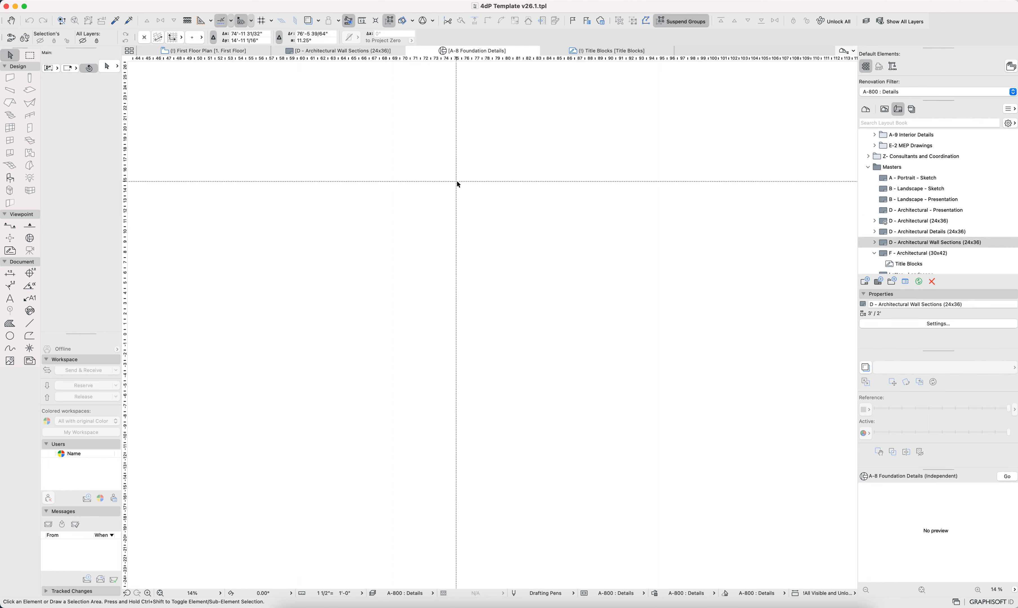
pyautogui.moveTo(462, 180)
pyautogui.mouseDown(button='middle')
pyautogui.moveTo(516, 217)
pyautogui.moveTo(489, 211)
pyautogui.moveTo(494, 238)
pyautogui.mouseUp(button='middle')
pyautogui.scroll(-2, 521, 218)
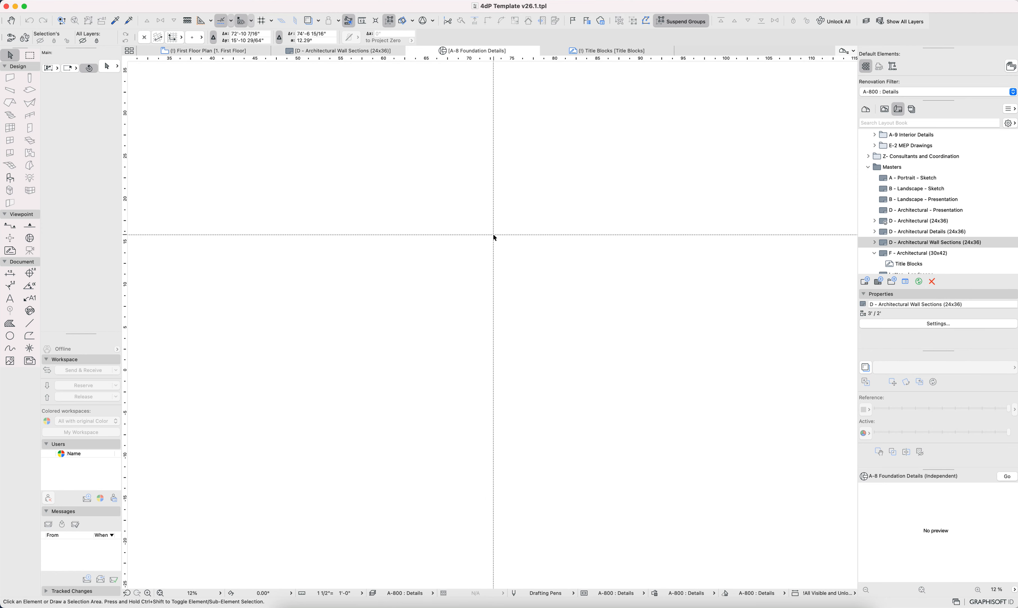